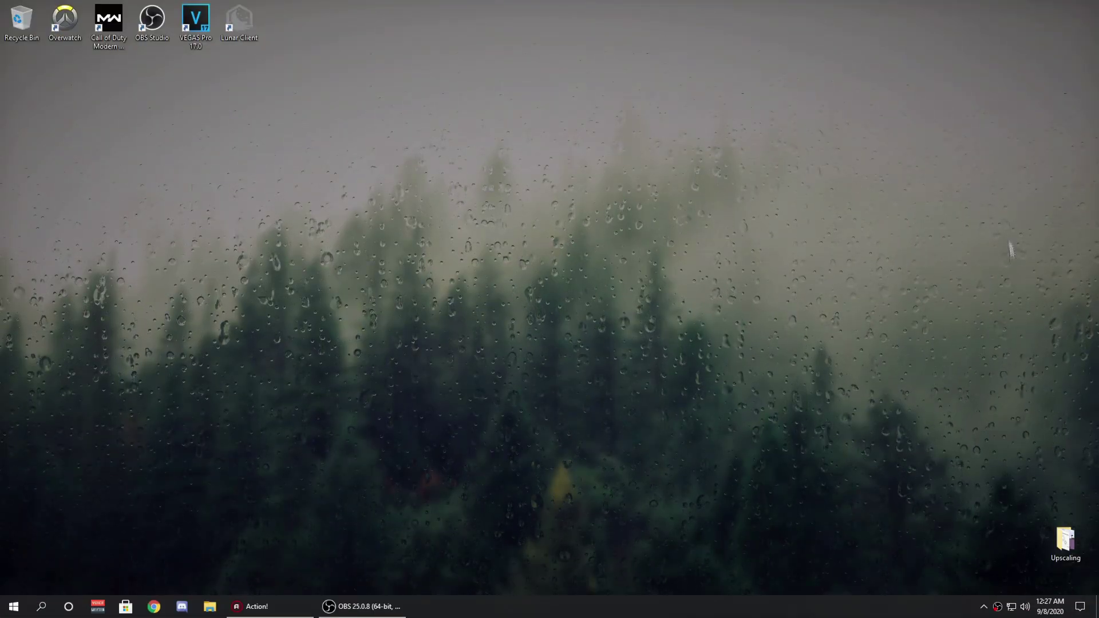
Search Windows for OBS and launch OBS Studio (64bit) as administrator
{"action": "left_click", "coordinate": [39, 604]}
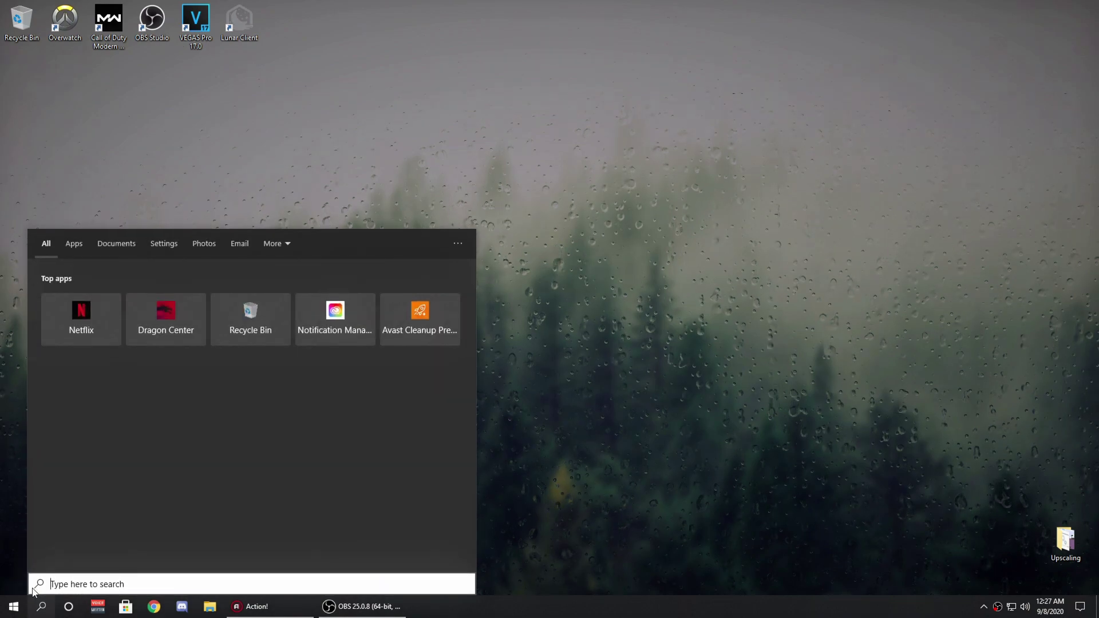
{"action": "type", "text": "obs"}
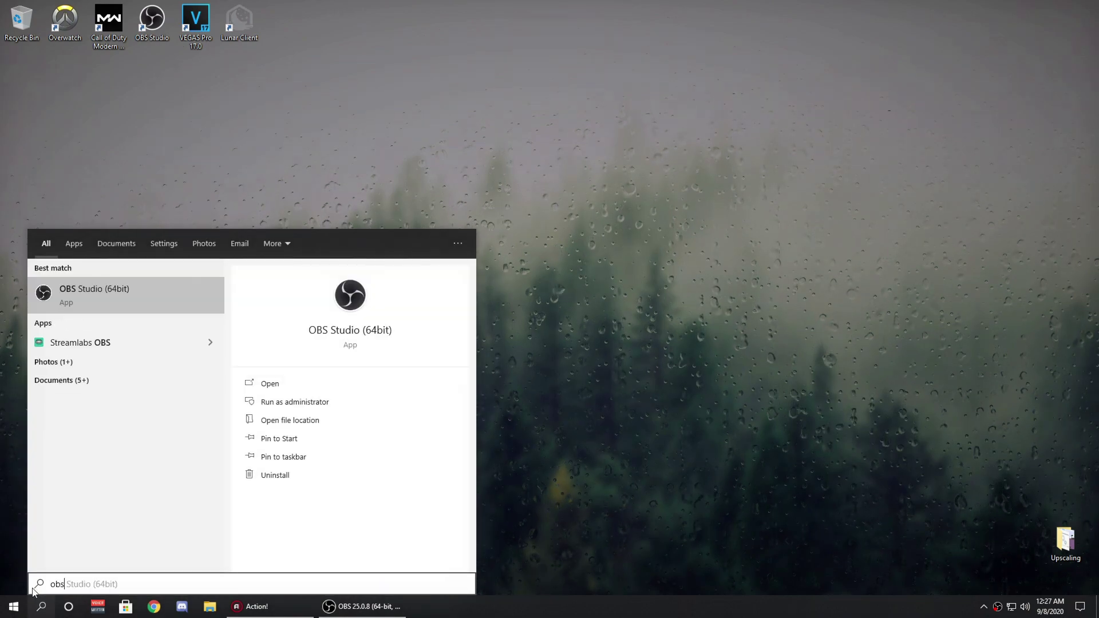
{"action": "left_click", "coordinate": [369, 402]}
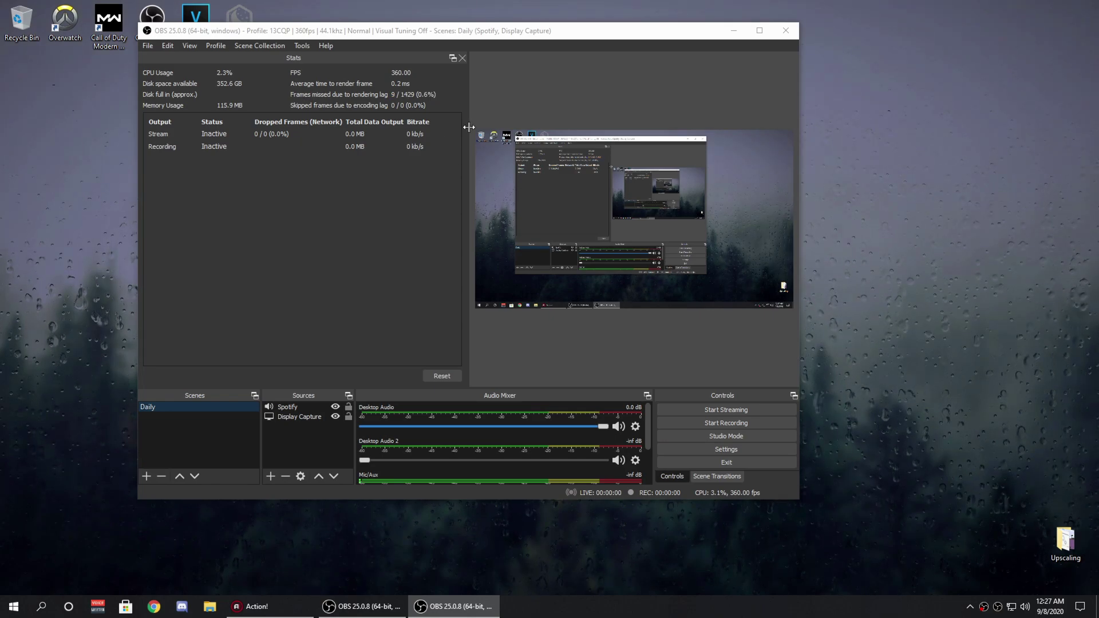
{"action": "left_click", "coordinate": [193, 47]}
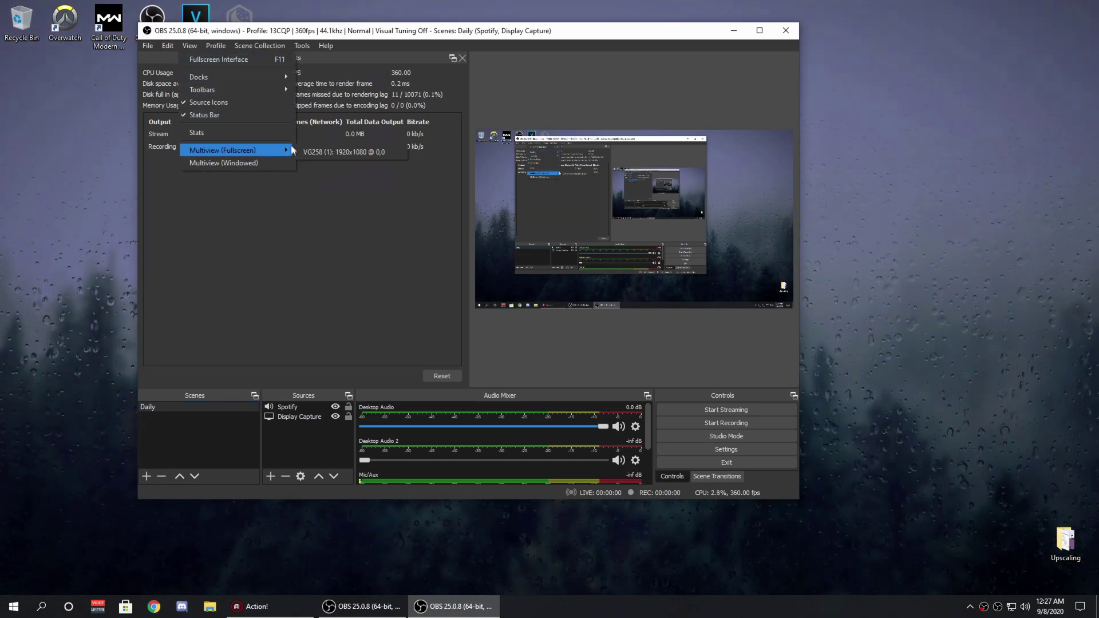
{"action": "mouse_move", "coordinate": [258, 80]}
{"action": "left_click", "coordinate": [376, 200]}
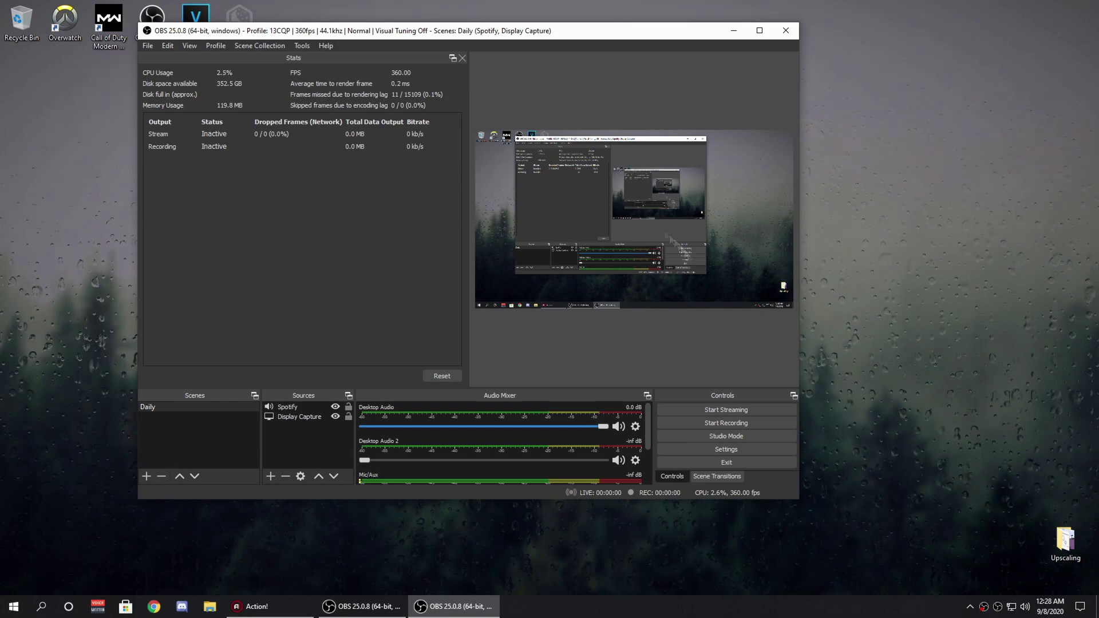
Open the recording output settings and select Advanced as the output mode
{"action": "left_click", "coordinate": [726, 448]}
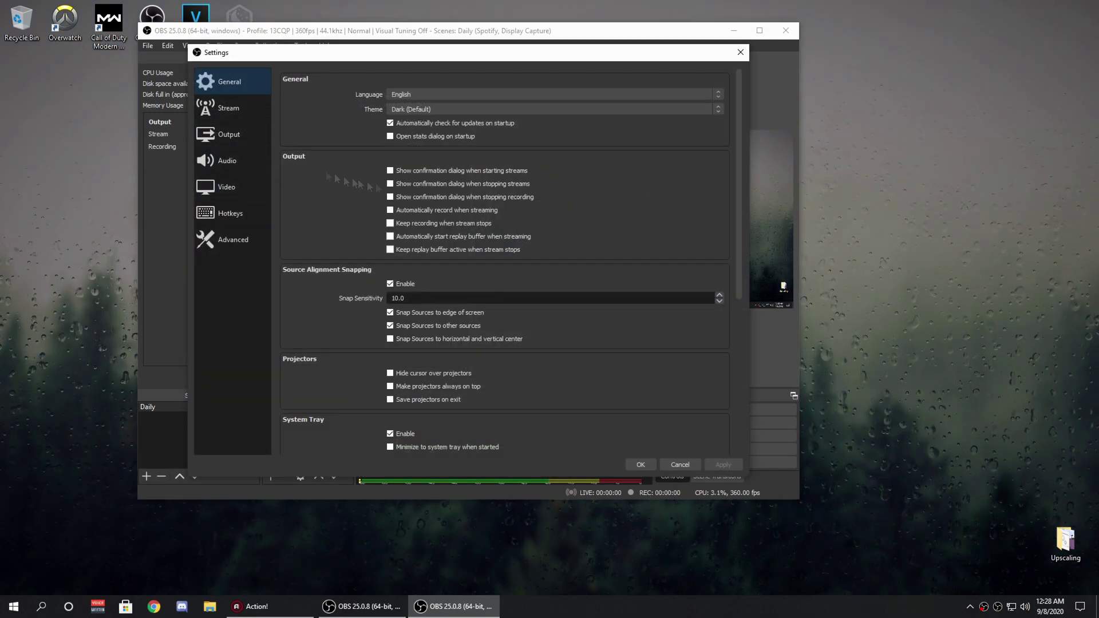
{"action": "left_click", "coordinate": [240, 138]}
{"action": "left_click", "coordinate": [329, 100]}
{"action": "left_click", "coordinate": [401, 78]}
{"action": "left_click", "coordinate": [351, 81]}
{"action": "left_click", "coordinate": [395, 80]}
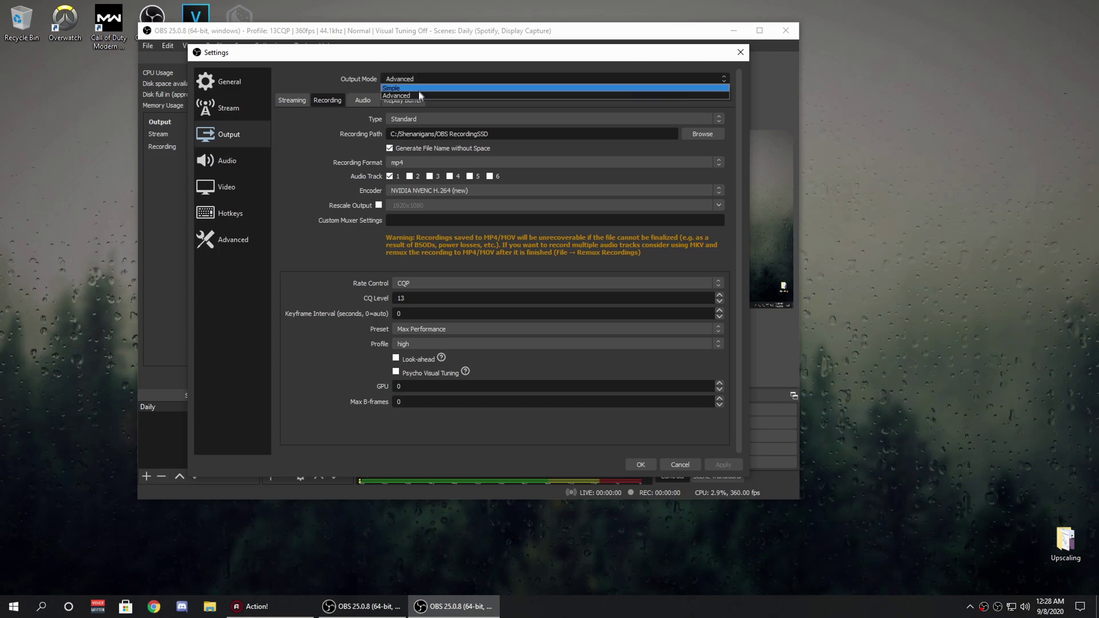
{"action": "left_click", "coordinate": [405, 95]}
Use mp4 as the recording format and NVIDIA NVENC H.264 (new) as the encoder
{"action": "left_click", "coordinate": [400, 162]}
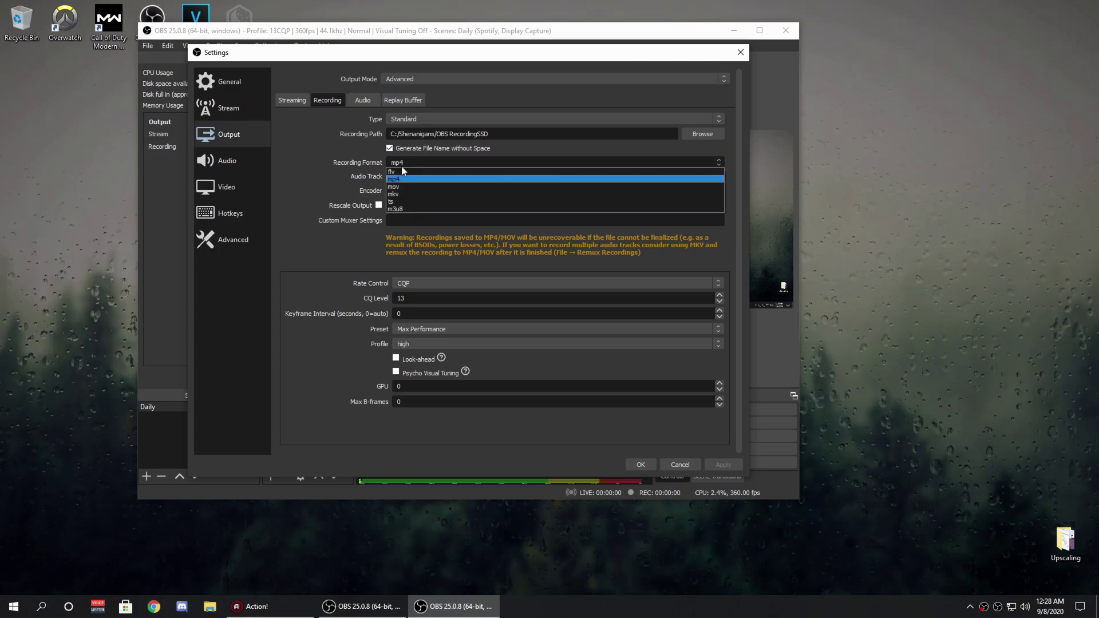
{"action": "left_click", "coordinate": [397, 163]}
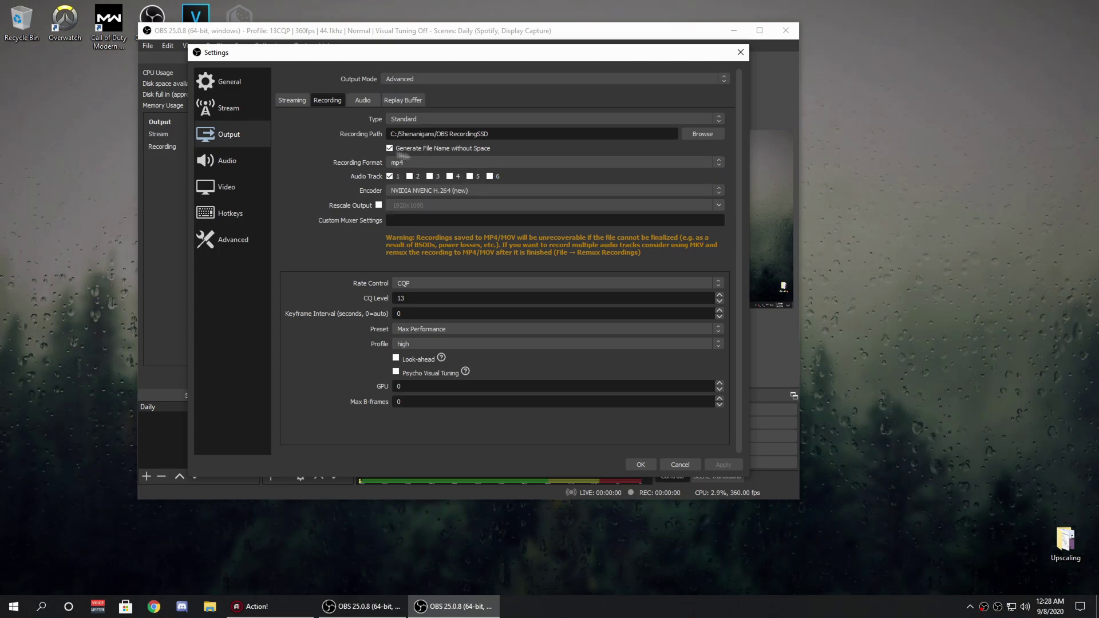
{"action": "left_click", "coordinate": [413, 192]}
{"action": "left_click", "coordinate": [414, 191]}
{"action": "left_click", "coordinate": [415, 192]}
{"action": "left_click", "coordinate": [419, 209]}
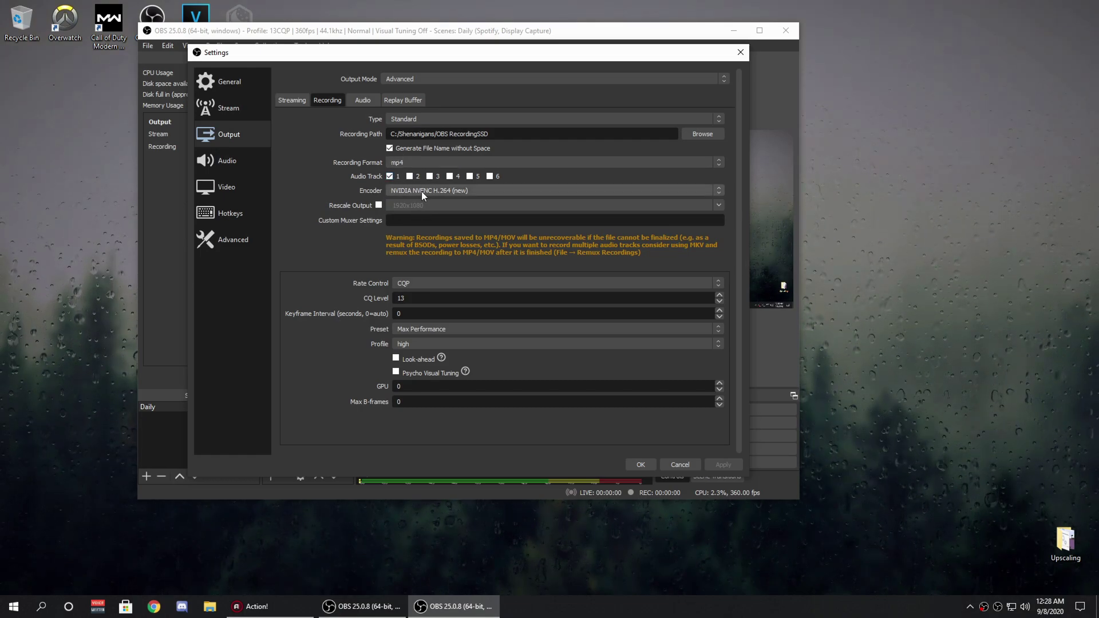
{"action": "left_click", "coordinate": [468, 192]}
{"action": "left_click", "coordinate": [456, 208]}
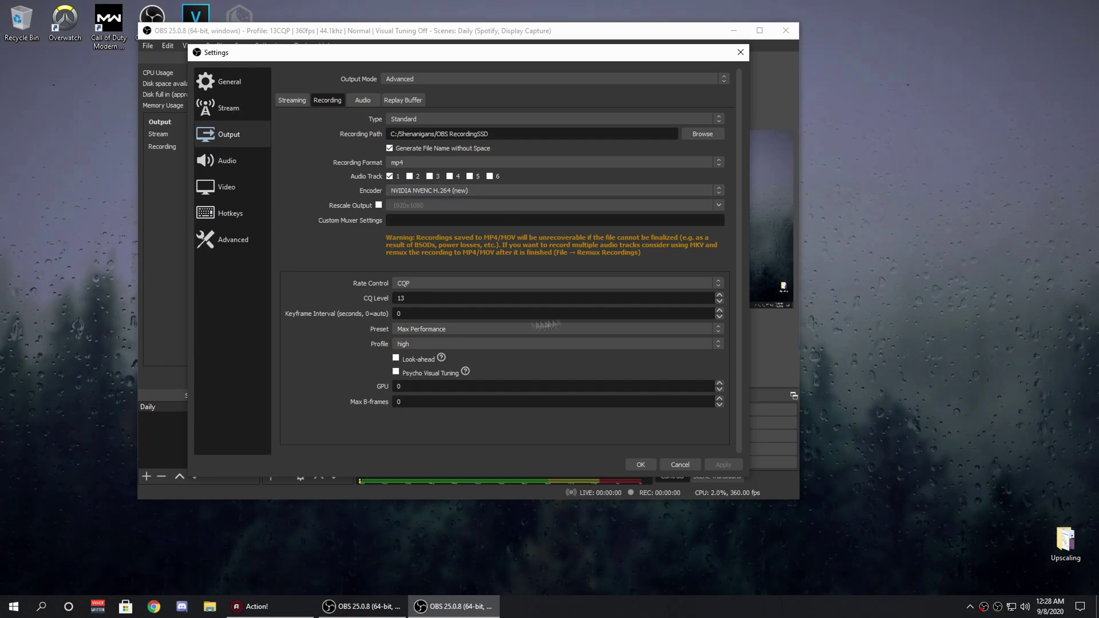
Set the recording's rate control to CQP with a CQ level of 13
{"action": "left_click", "coordinate": [424, 281]}
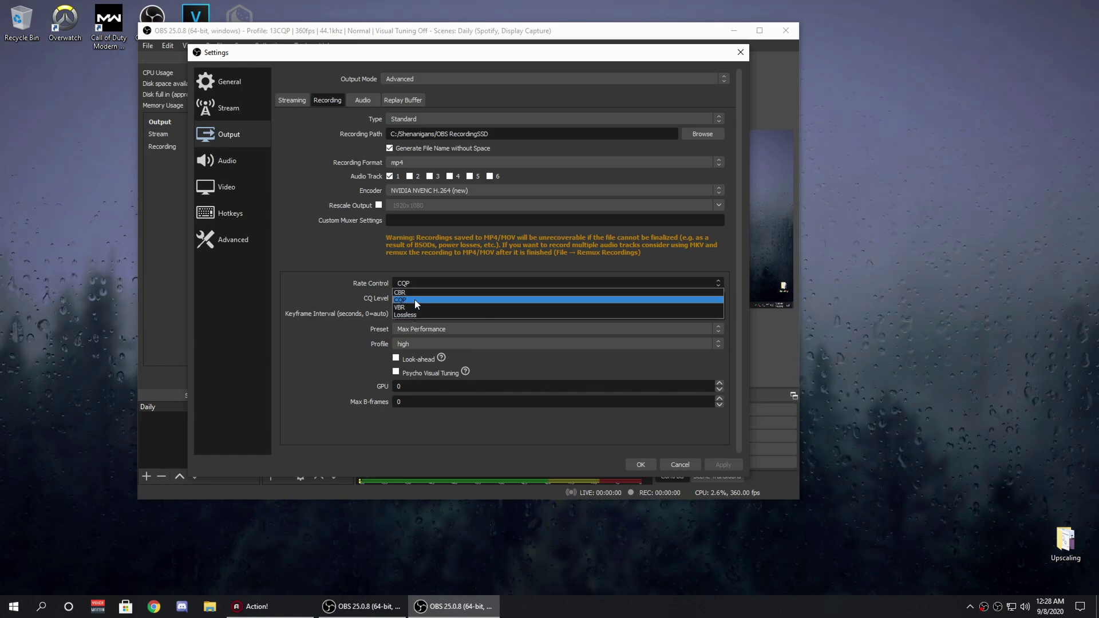
{"action": "left_click", "coordinate": [416, 298]}
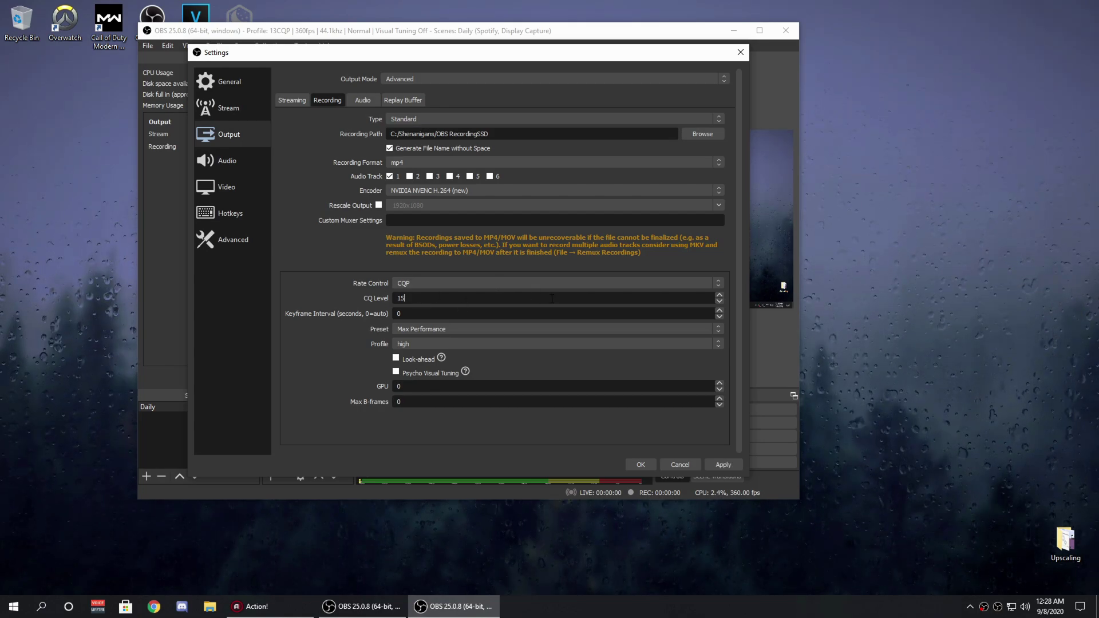
{"action": "left_click", "coordinate": [483, 299]}
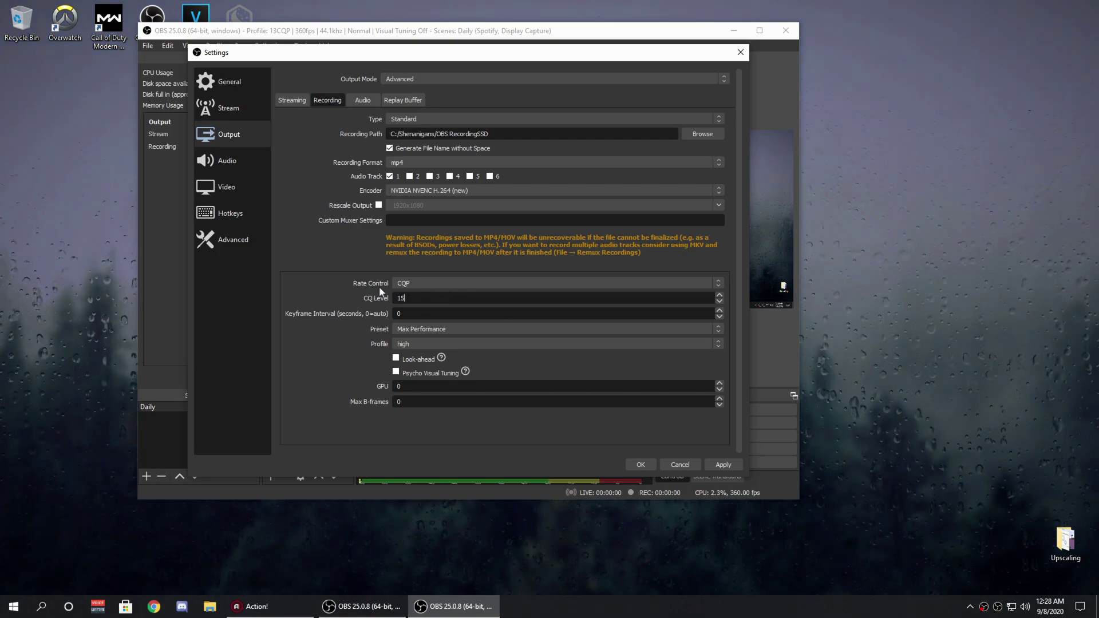
{"action": "key", "text": "BackSpace"}
{"action": "type", "text": "3"}
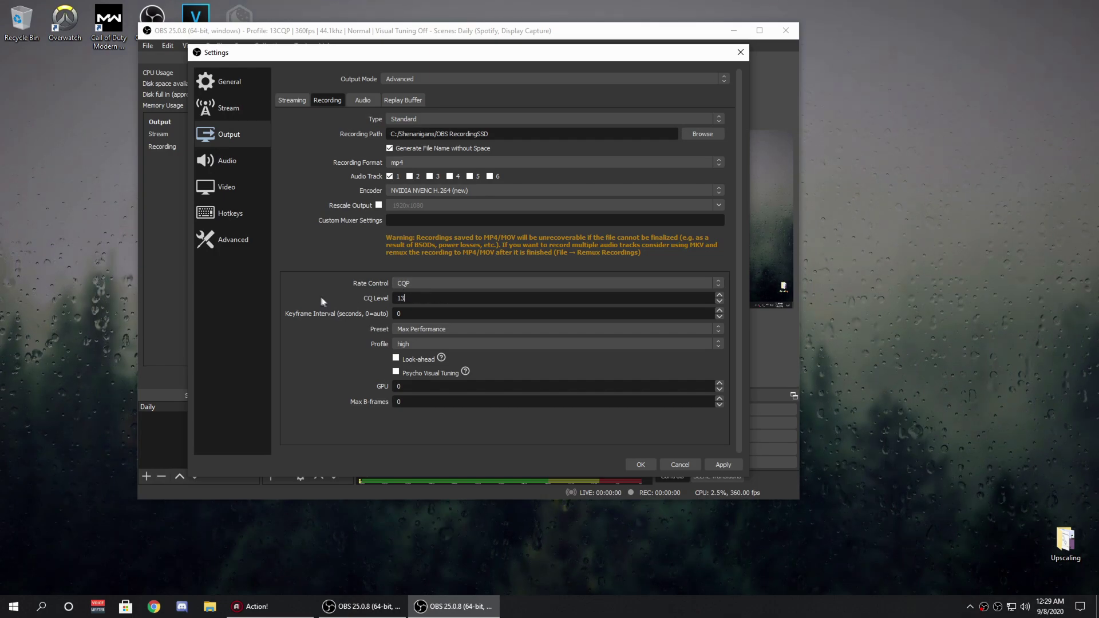
Reposition the settings window and select Max Performance as the encoder preset
{"action": "left_click_drag", "start_coordinate": [644, 53], "coordinate": [746, 44]}
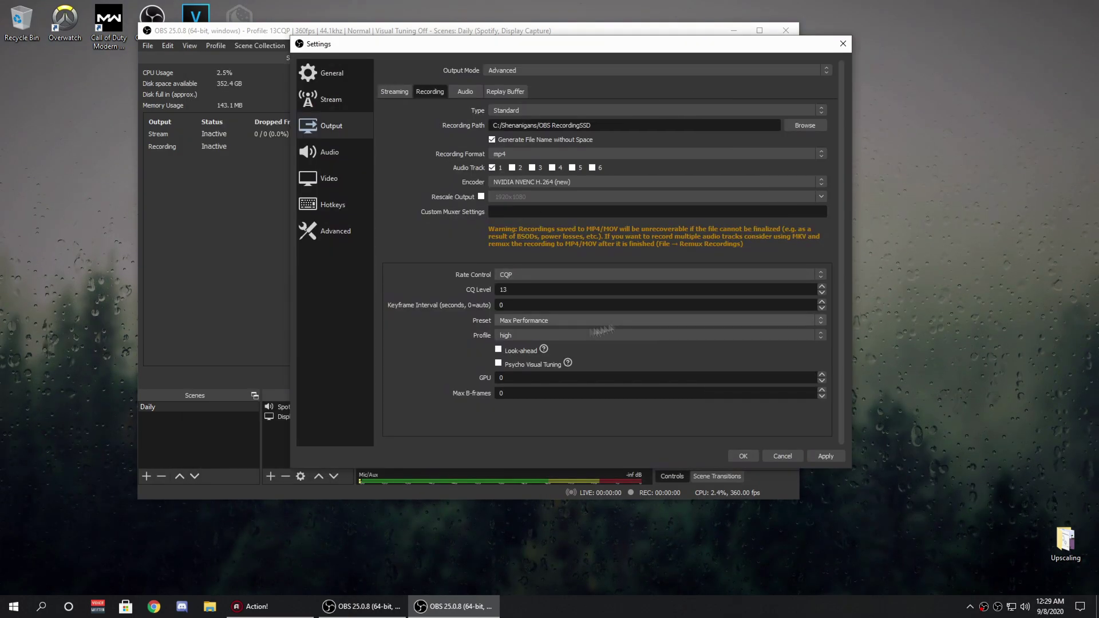
{"action": "left_click_drag", "start_coordinate": [511, 52], "coordinate": [452, 45]}
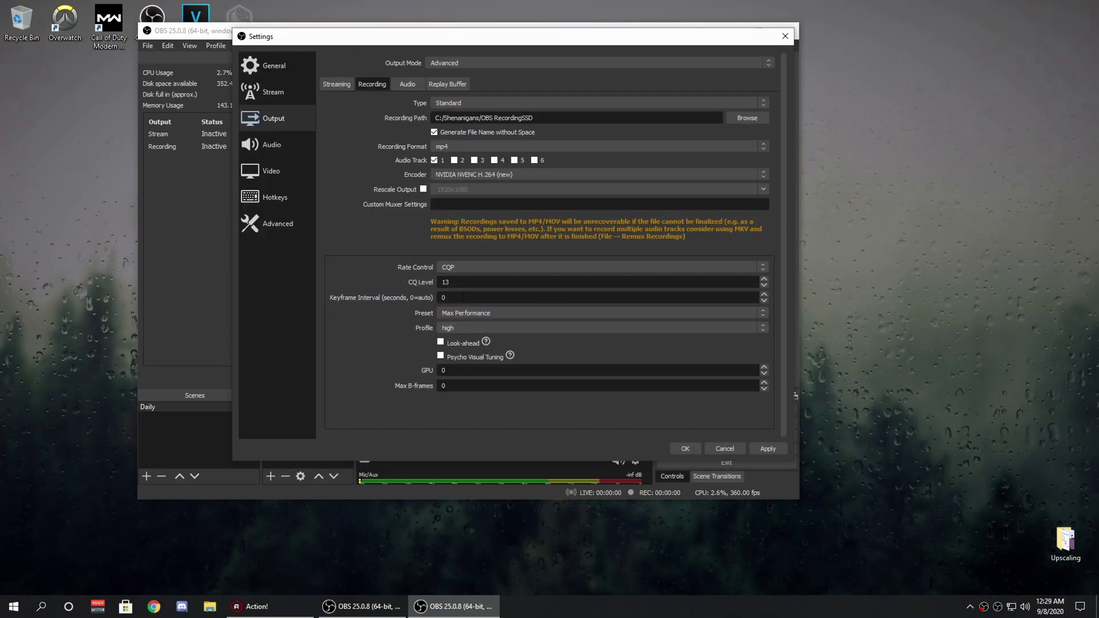
{"action": "left_click", "coordinate": [462, 313]}
{"action": "left_click", "coordinate": [464, 312]}
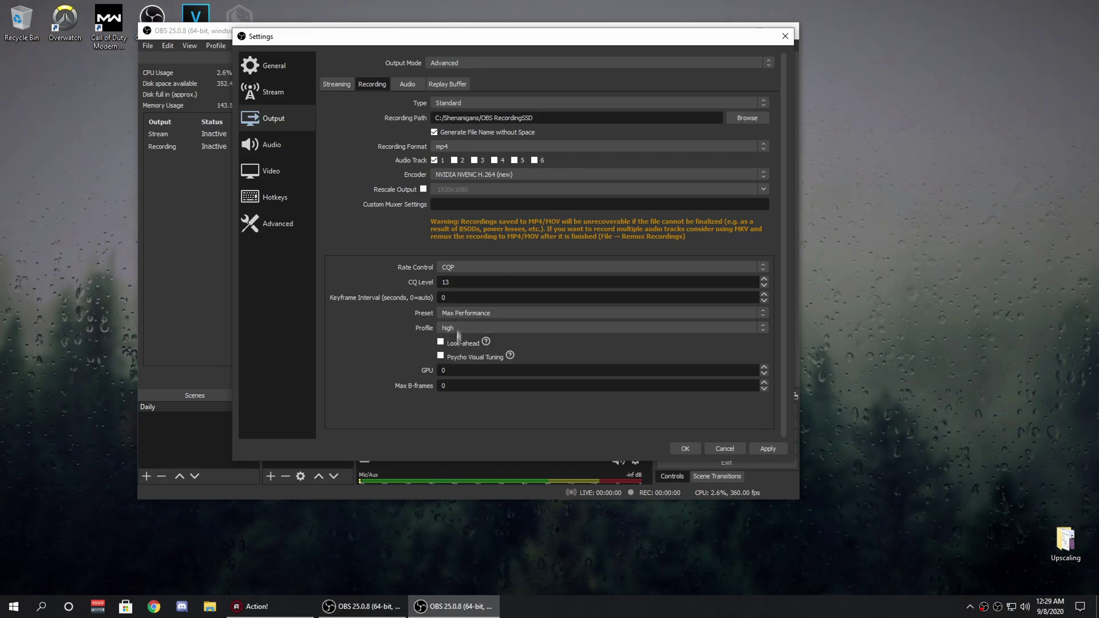
{"action": "left_click", "coordinate": [493, 313]}
{"action": "left_click", "coordinate": [495, 315]}
{"action": "left_click", "coordinate": [496, 314]}
{"action": "left_click", "coordinate": [492, 324]}
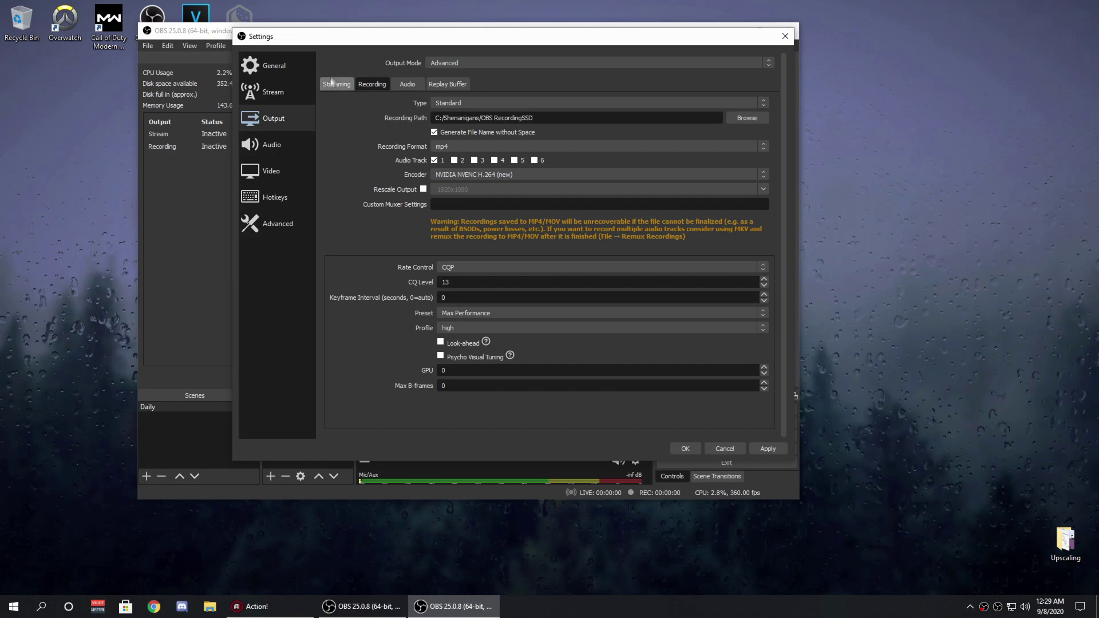
Select 44.1 kHz as the sample rate in the audio settings
{"action": "left_click_drag", "start_coordinate": [323, 37], "coordinate": [530, 79]}
{"action": "left_click_drag", "start_coordinate": [454, 66], "coordinate": [541, 70]}
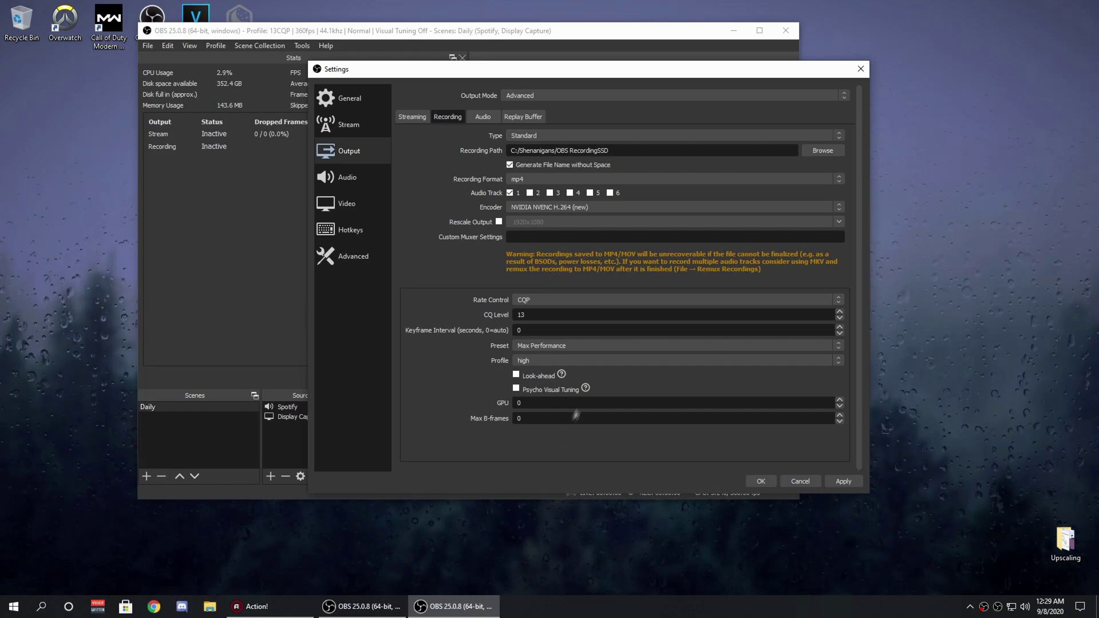
{"action": "left_click", "coordinate": [349, 177]}
{"action": "left_click", "coordinate": [528, 108]}
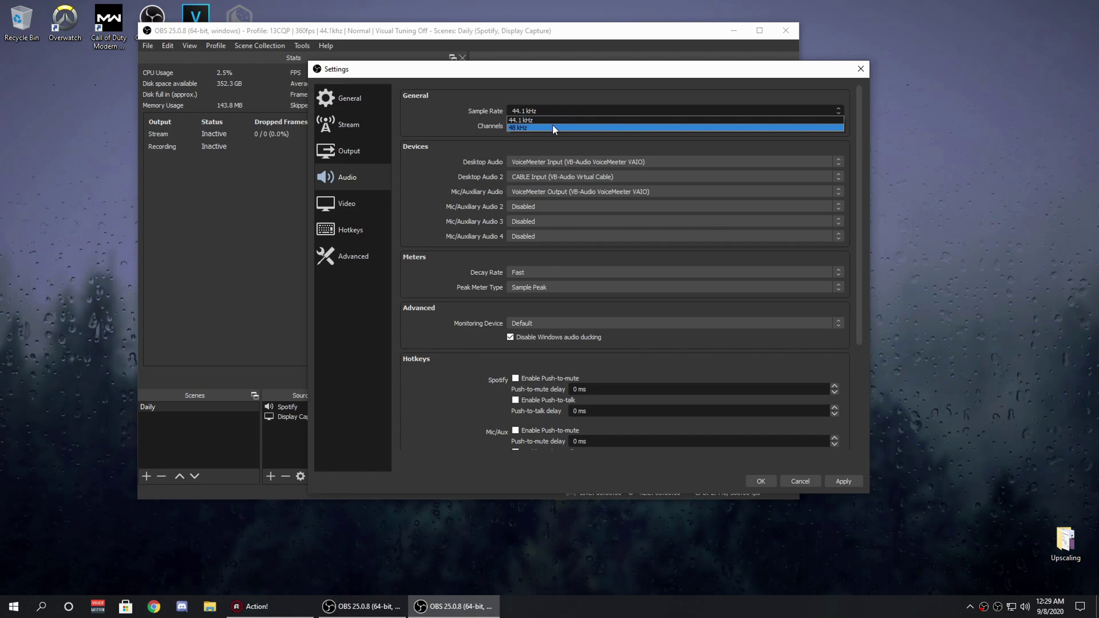
{"action": "left_click", "coordinate": [532, 115]}
{"action": "left_click", "coordinate": [532, 114]}
{"action": "left_click", "coordinate": [512, 107]}
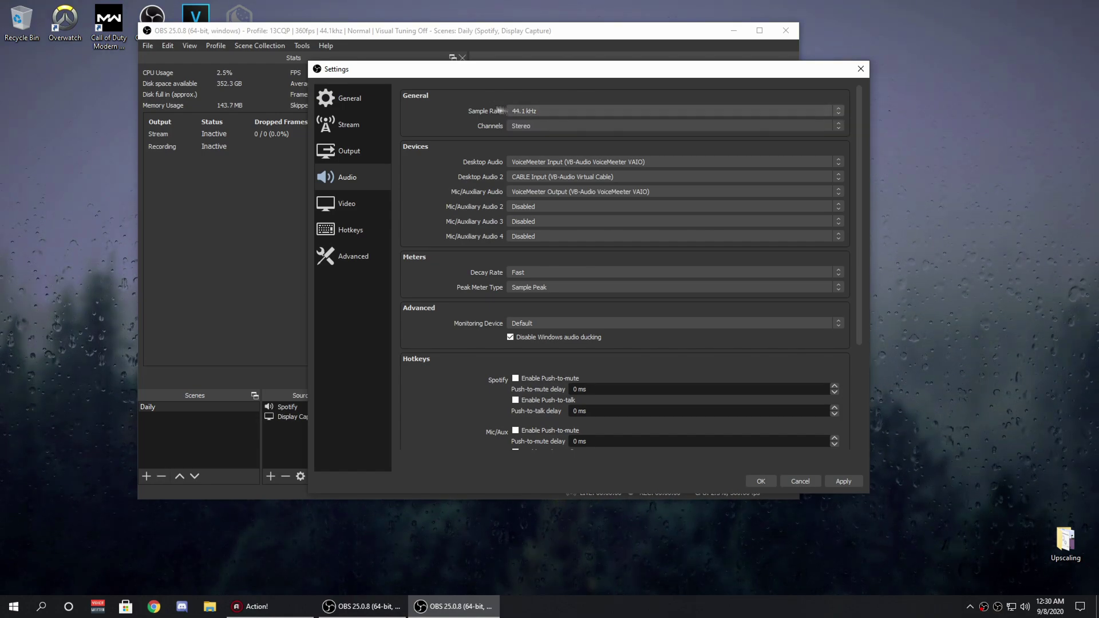
{"action": "left_click", "coordinate": [520, 108]}
{"action": "left_click", "coordinate": [496, 103]}
{"action": "left_click", "coordinate": [514, 105]}
{"action": "left_click", "coordinate": [515, 109]}
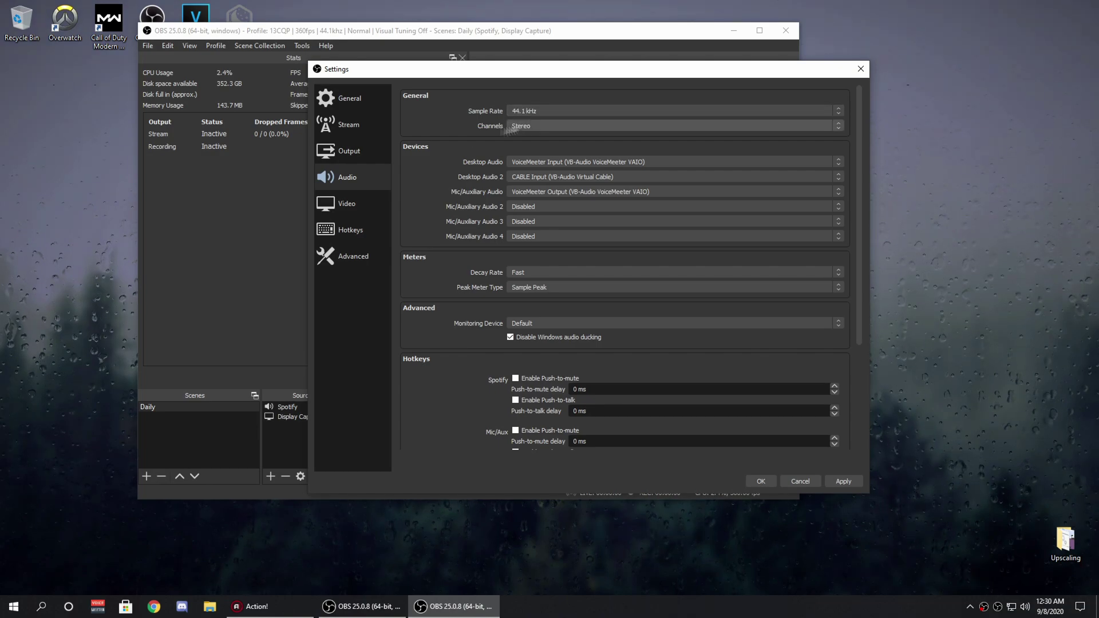
{"action": "left_click", "coordinate": [376, 152]}
{"action": "left_click", "coordinate": [375, 174]}
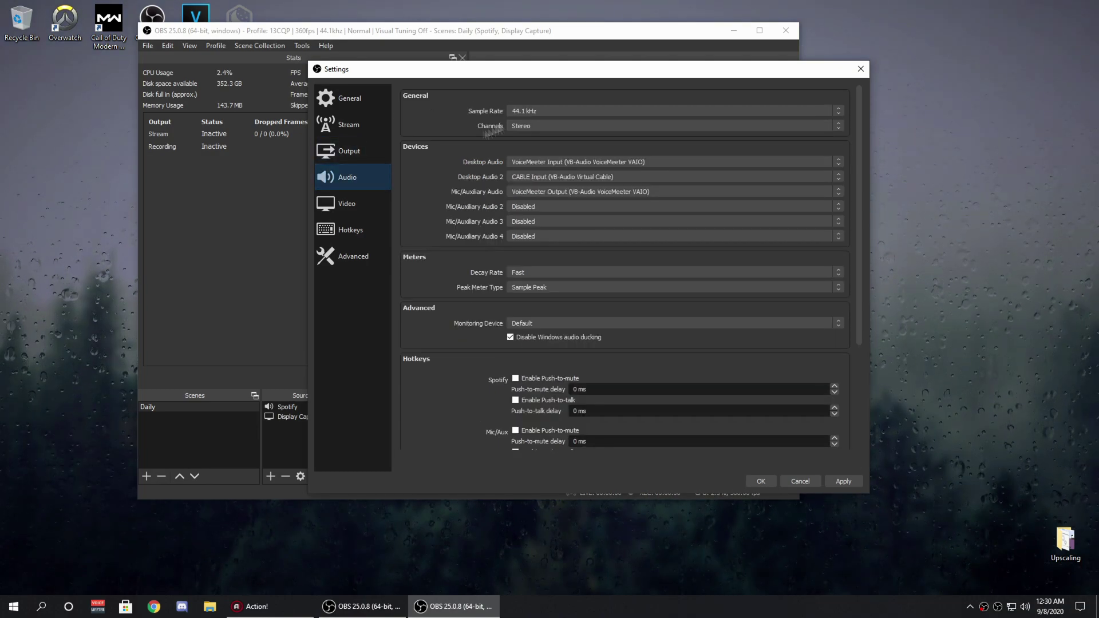
{"action": "left_click", "coordinate": [511, 109]}
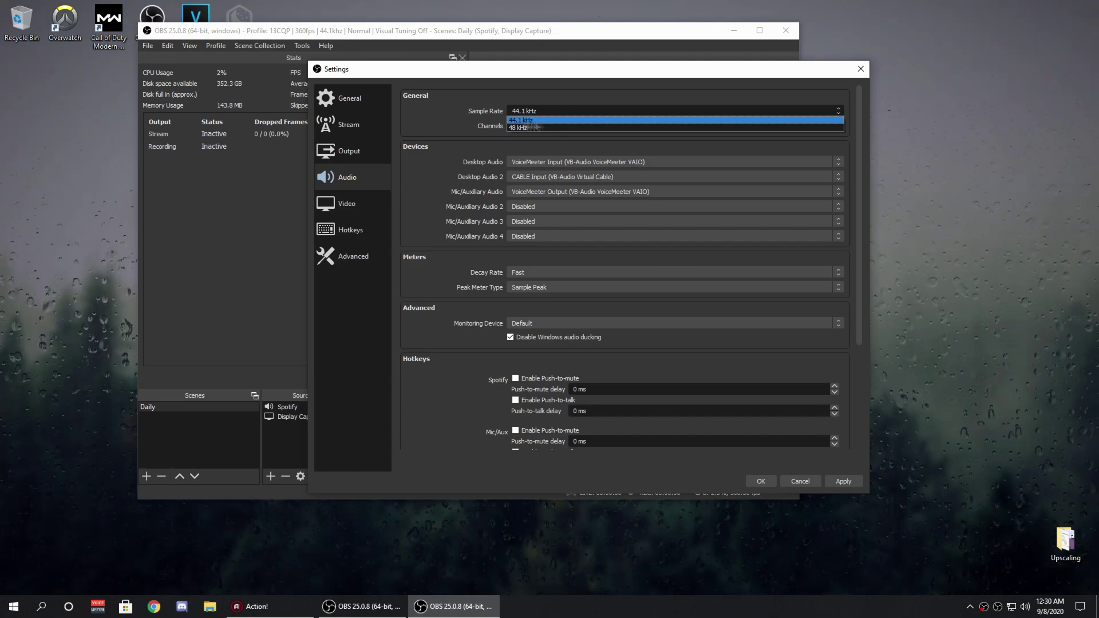
{"action": "left_click", "coordinate": [549, 120]}
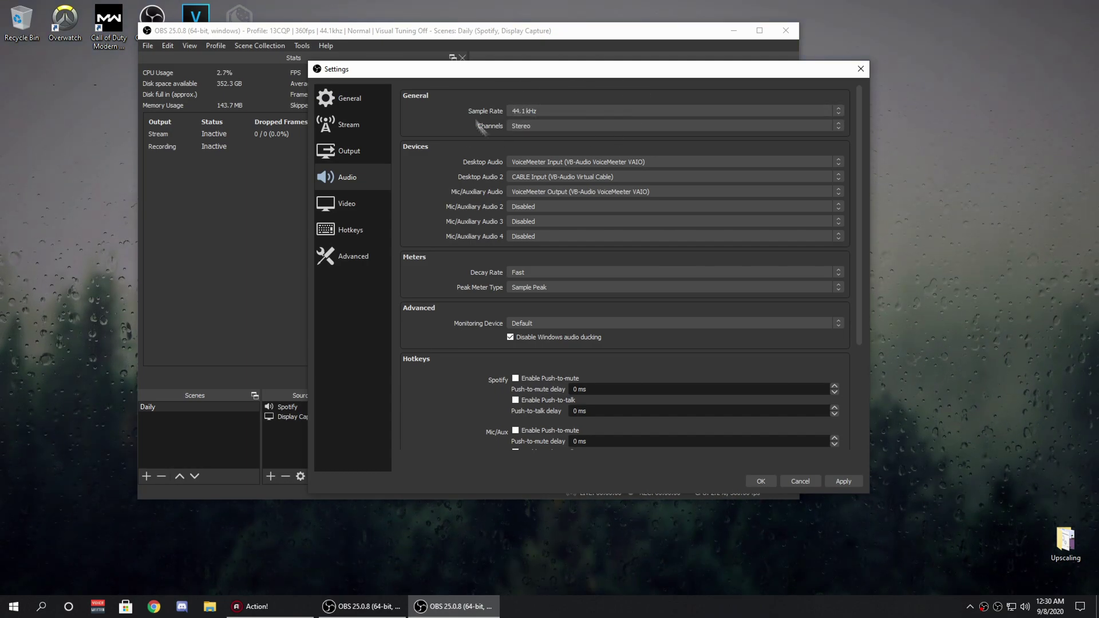
In the video settings, select 1920x1080 for both the base canvas resolution and the scaled output resolution
{"action": "left_click", "coordinate": [349, 205]}
{"action": "left_click", "coordinate": [742, 95]}
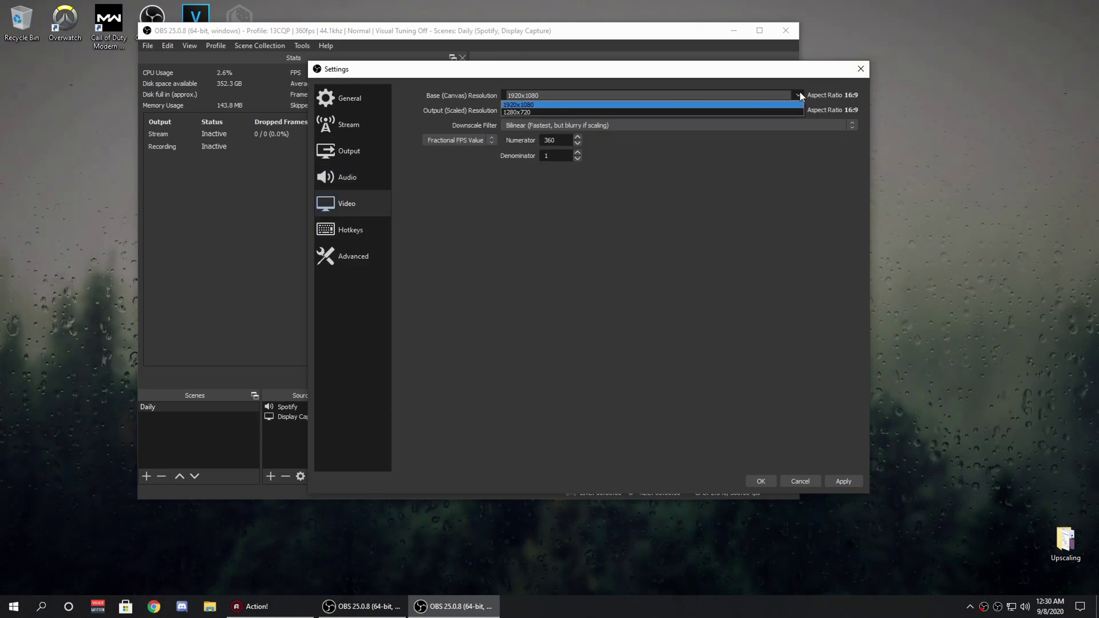
{"action": "left_click", "coordinate": [744, 105]}
{"action": "left_click", "coordinate": [798, 97]}
{"action": "left_click", "coordinate": [529, 105]}
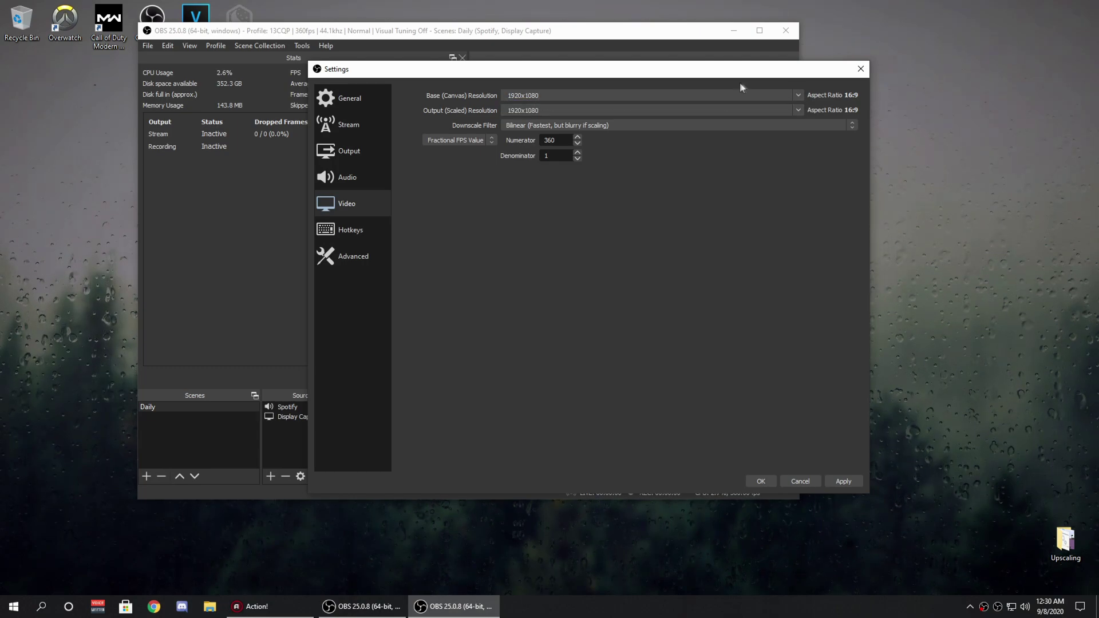
{"action": "left_click_drag", "start_coordinate": [742, 70], "coordinate": [710, 54]}
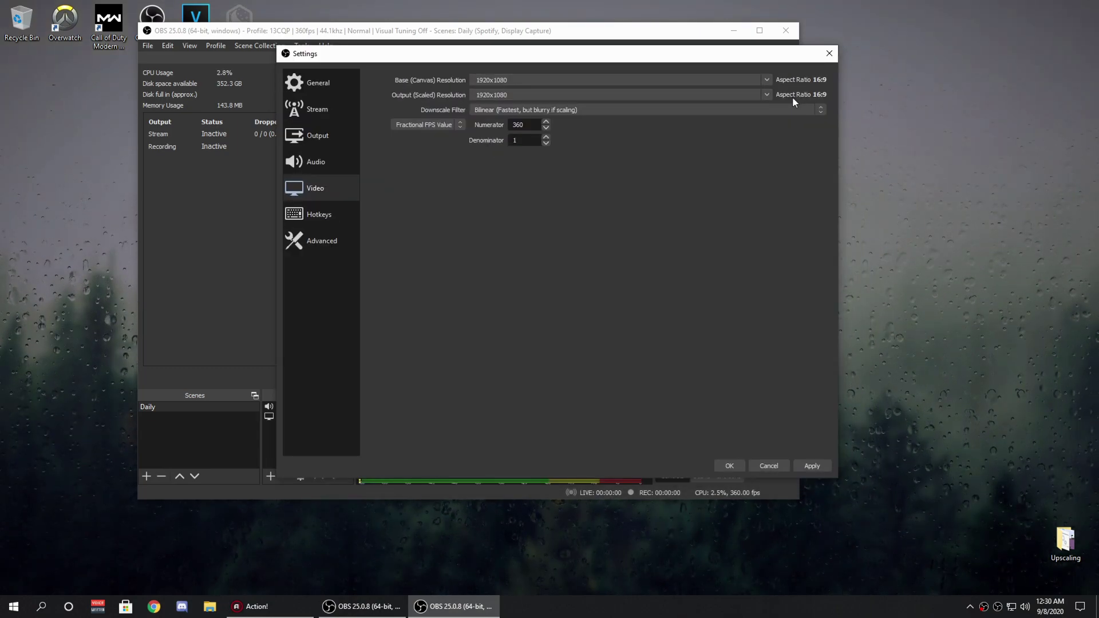
{"action": "left_click", "coordinate": [766, 95]}
{"action": "left_click", "coordinate": [606, 103]}
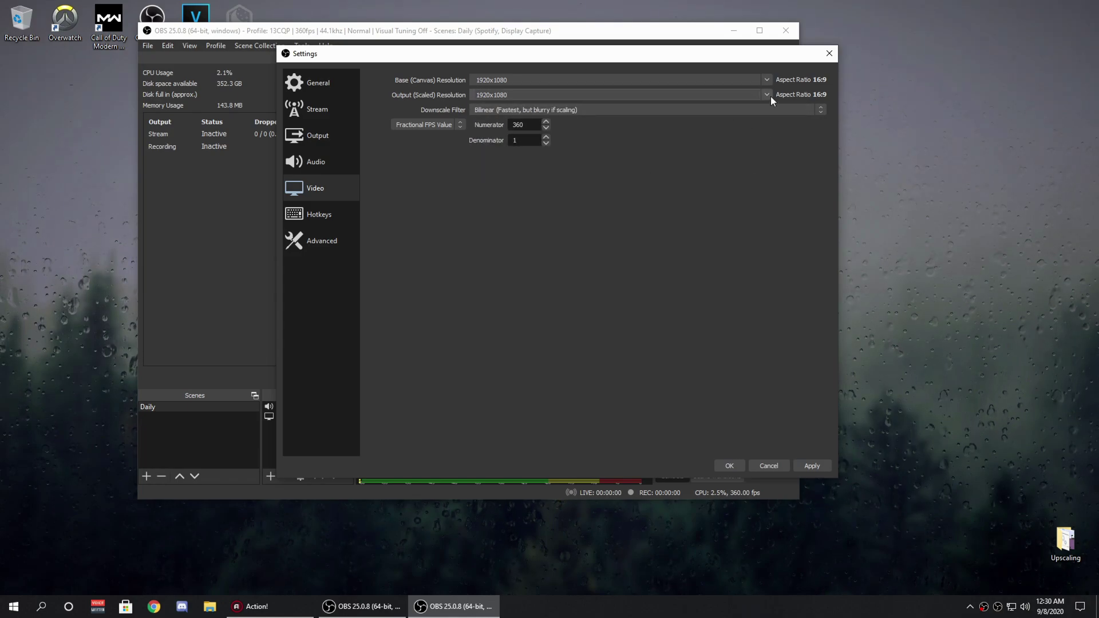
Select Bilinear as the downscale filter and Fractional FPS Value as the frame rate type, with the numerator ready for editing
{"action": "left_click", "coordinate": [515, 110]}
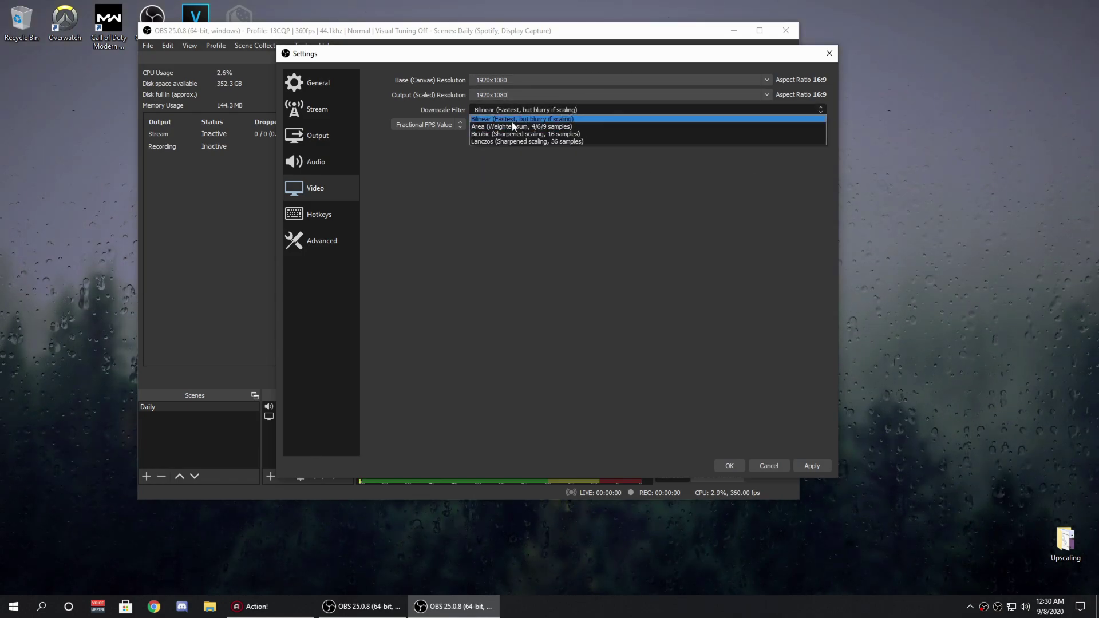
{"action": "left_click", "coordinate": [539, 120]}
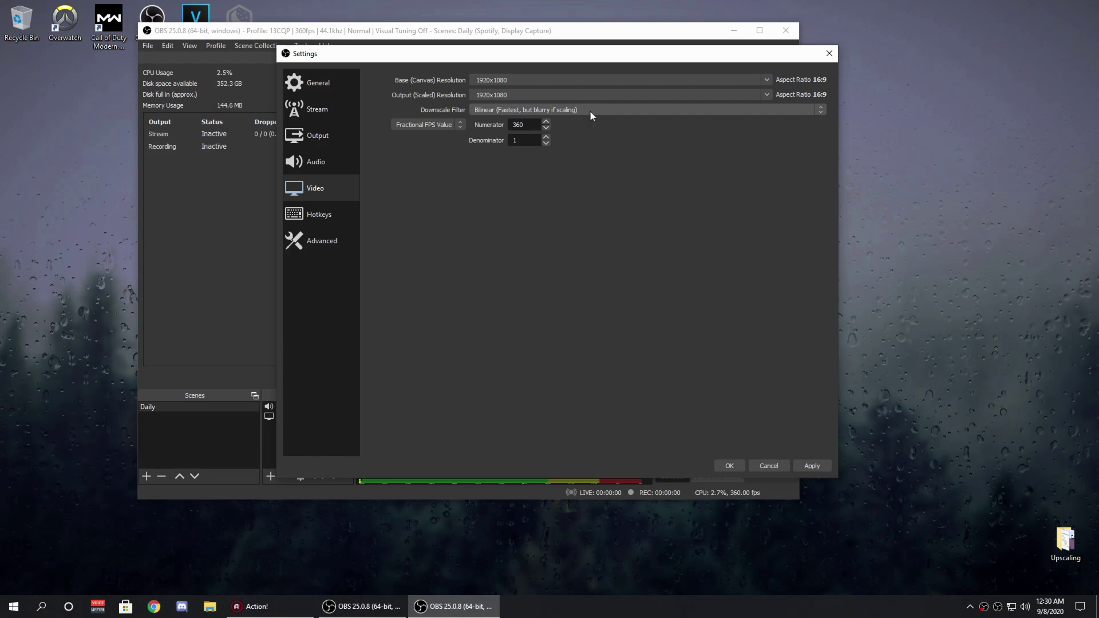
{"action": "left_click", "coordinate": [435, 125]}
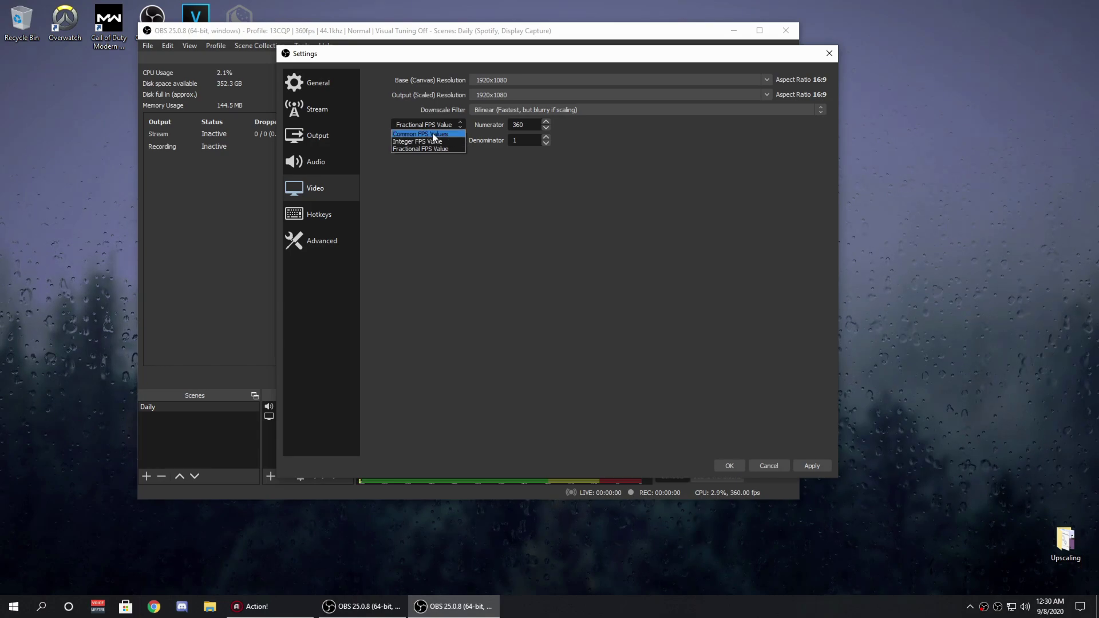
{"action": "left_click", "coordinate": [458, 148]}
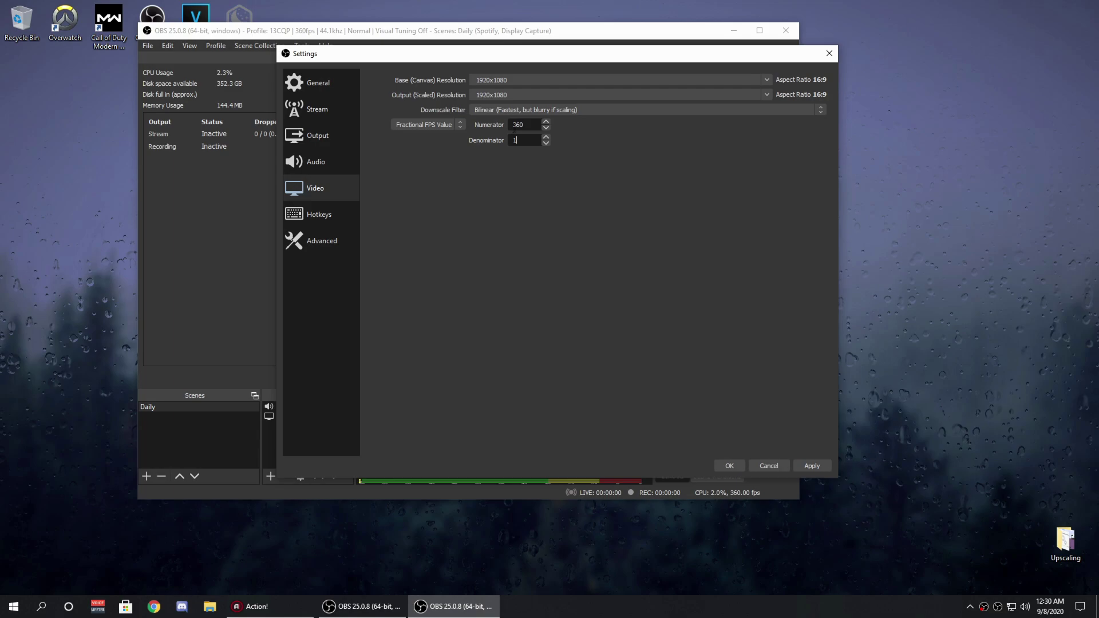
{"action": "left_click", "coordinate": [535, 127]}
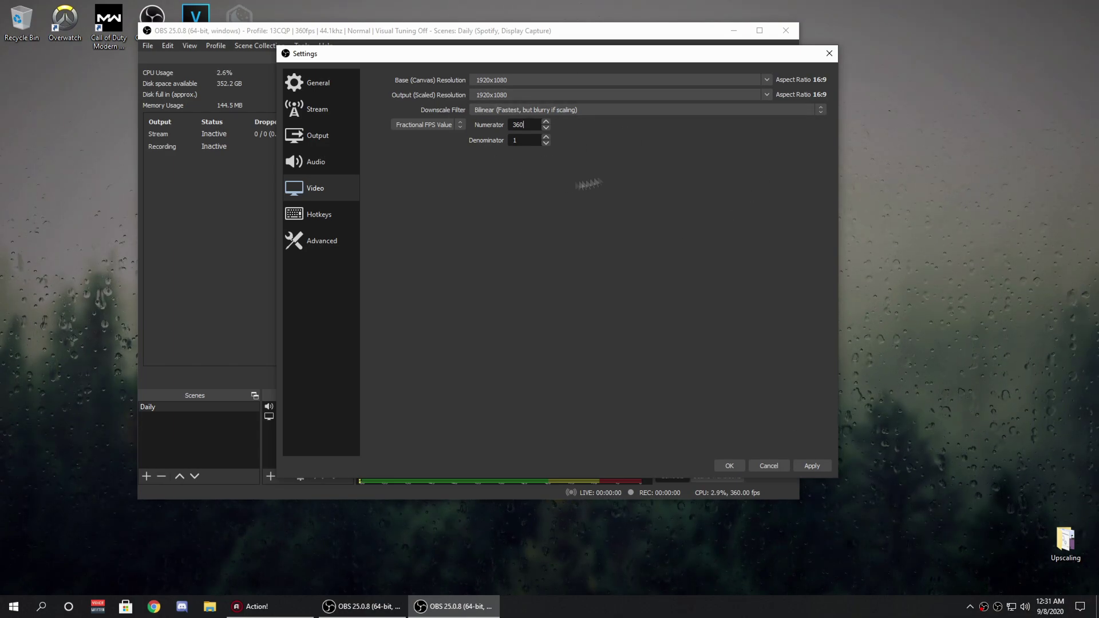
Open the advanced settings, look over the process priority choices and reposition the settings window
{"action": "left_click", "coordinate": [312, 240]}
{"action": "left_click", "coordinate": [525, 98]}
{"action": "left_click", "coordinate": [497, 95]}
{"action": "left_click", "coordinate": [496, 95]}
{"action": "left_click", "coordinate": [441, 119]}
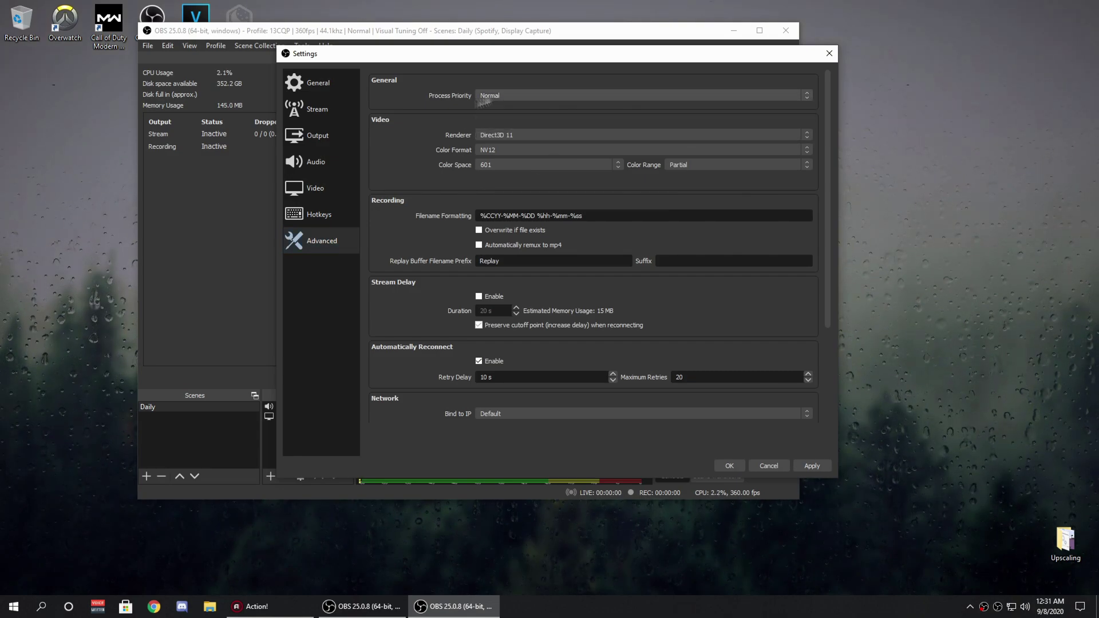
{"action": "left_click", "coordinate": [500, 97]}
{"action": "left_click", "coordinate": [419, 102]}
{"action": "left_click_drag", "start_coordinate": [360, 52], "coordinate": [337, 65]}
{"action": "left_click", "coordinate": [471, 98]}
{"action": "left_click", "coordinate": [510, 112]}
{"action": "left_click_drag", "start_coordinate": [450, 69], "coordinate": [435, 55]}
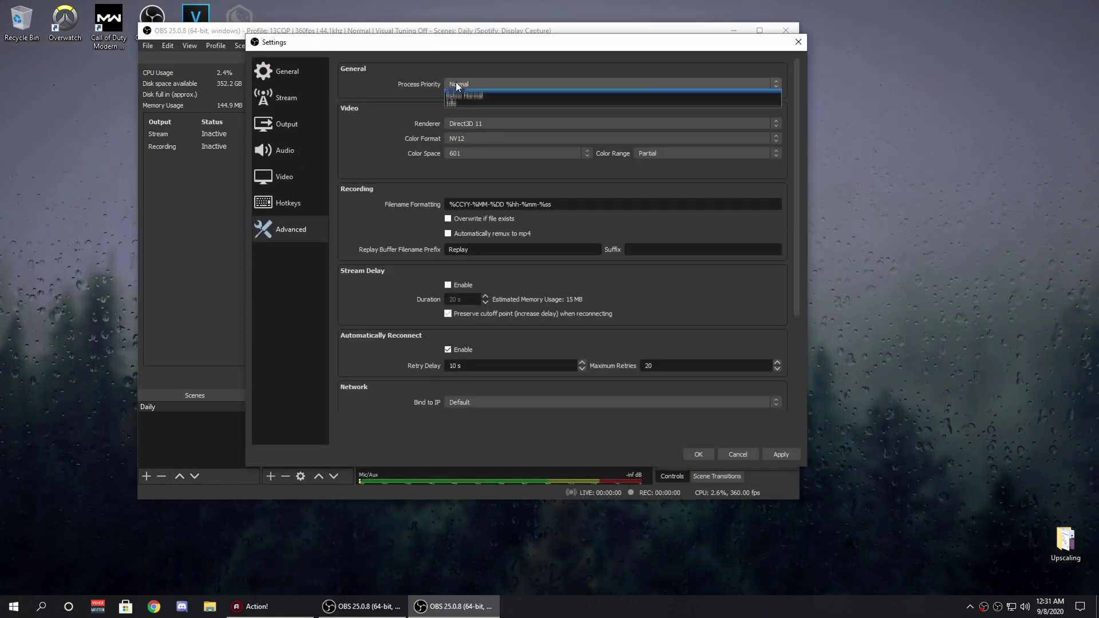
Try High as the process priority and return it to Normal
{"action": "left_click", "coordinate": [455, 82]}
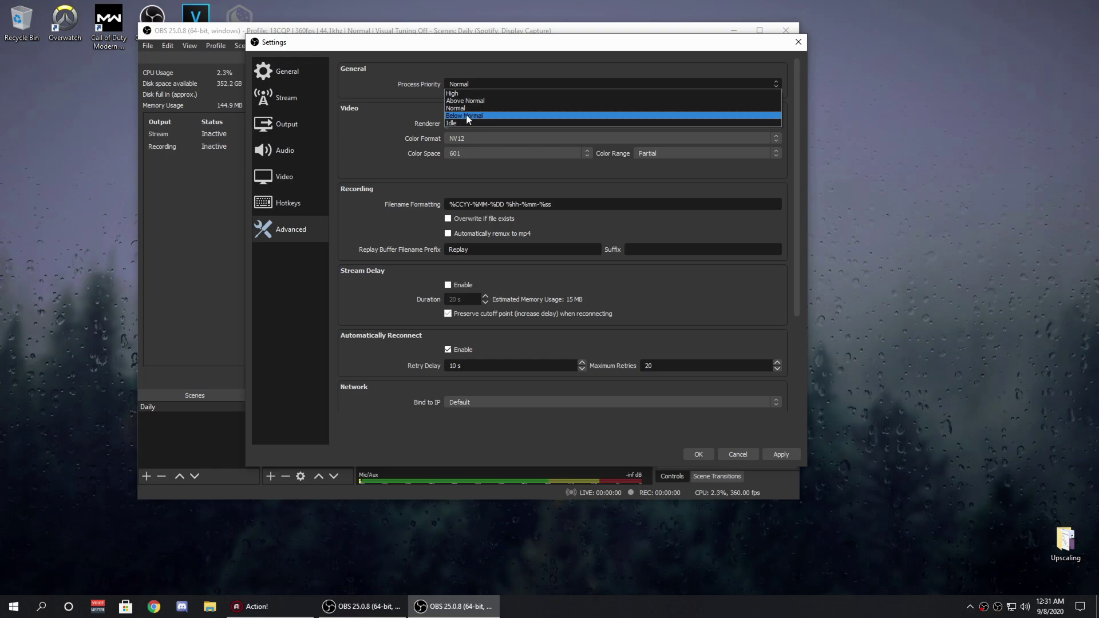
{"action": "left_click", "coordinate": [465, 94]}
{"action": "left_click", "coordinate": [467, 91]}
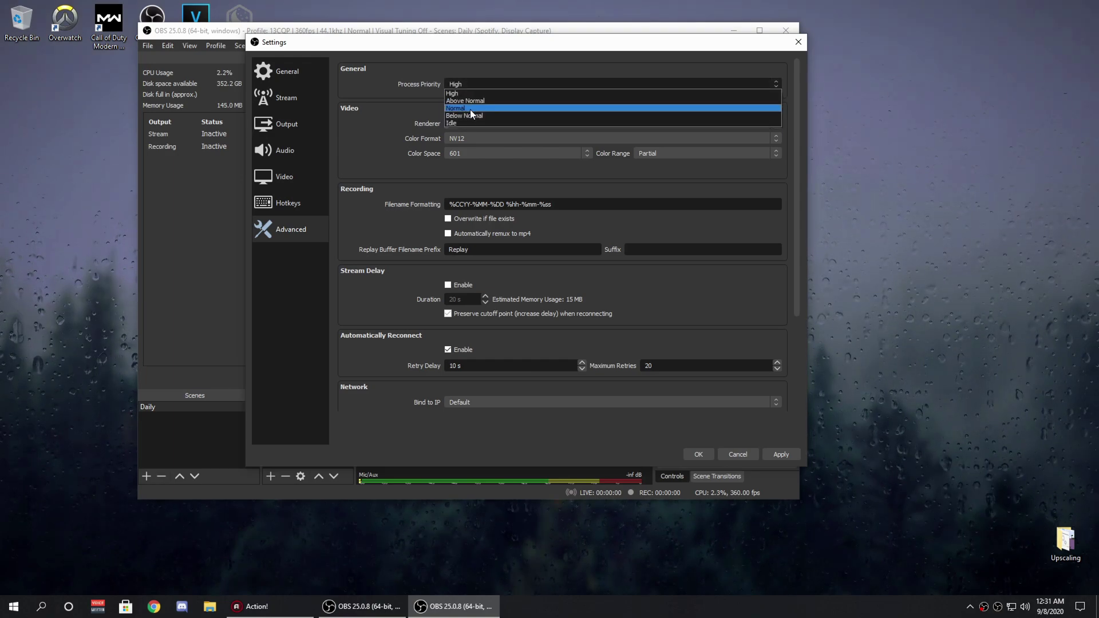
{"action": "left_click", "coordinate": [471, 98]}
Review the process priority choices and select Normal
{"action": "left_click", "coordinate": [472, 84]}
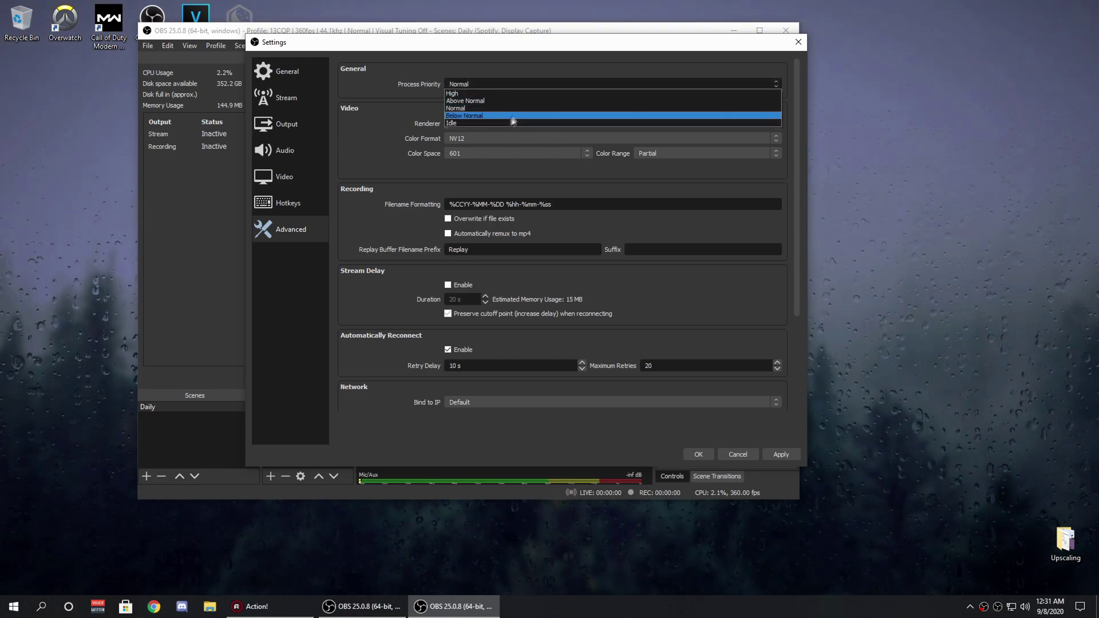
{"action": "left_click", "coordinate": [464, 82]}
{"action": "left_click", "coordinate": [464, 82]}
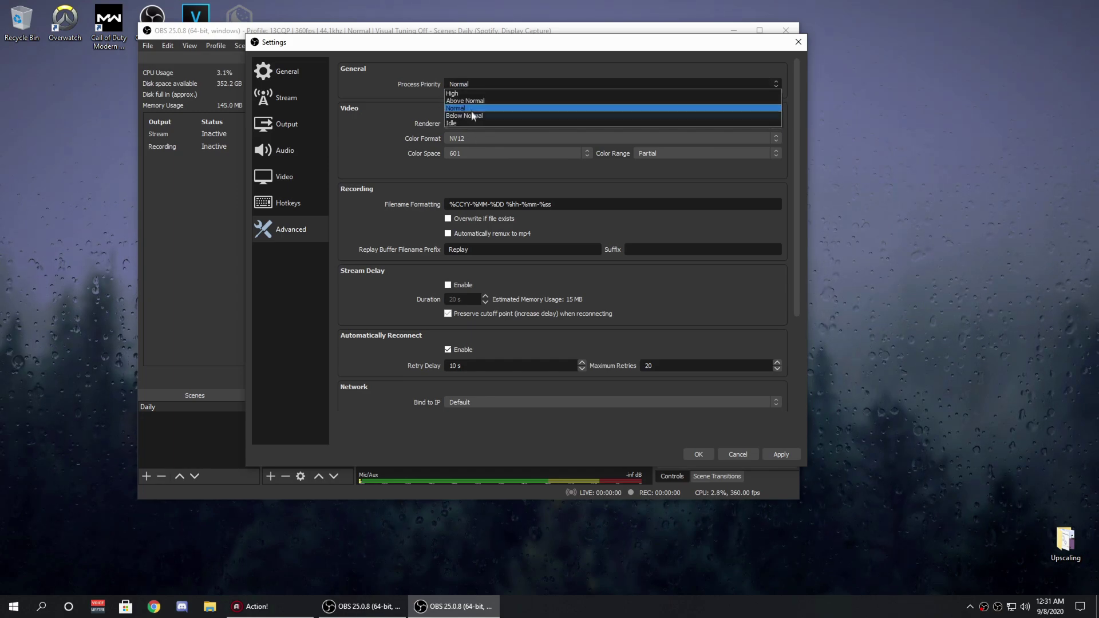
{"action": "left_click", "coordinate": [488, 85]}
{"action": "left_click", "coordinate": [488, 86]}
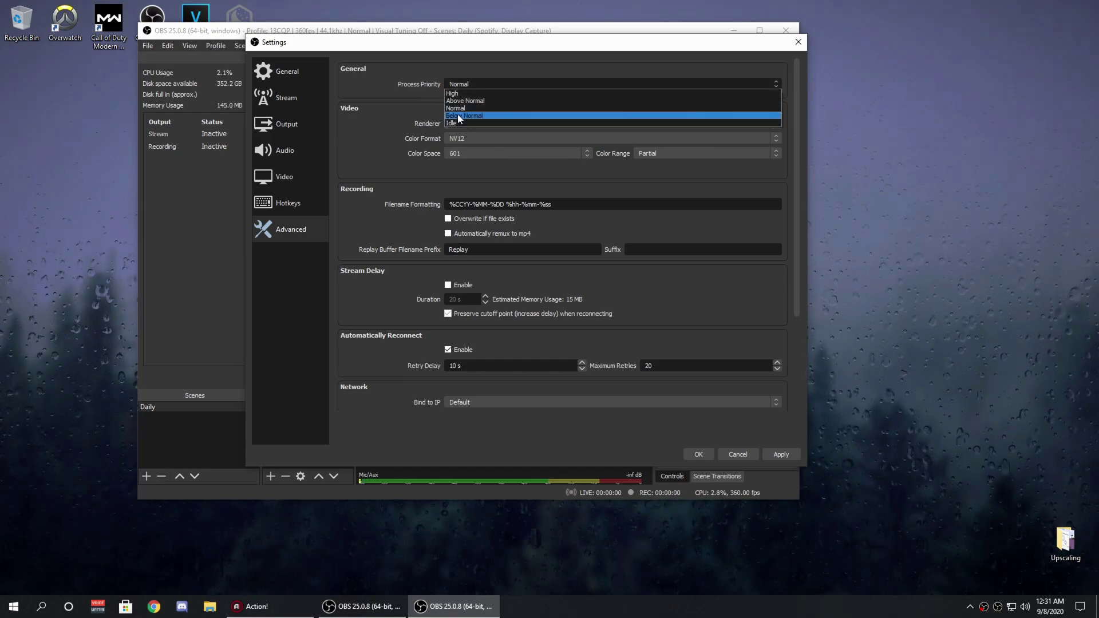
{"action": "left_click", "coordinate": [458, 109]}
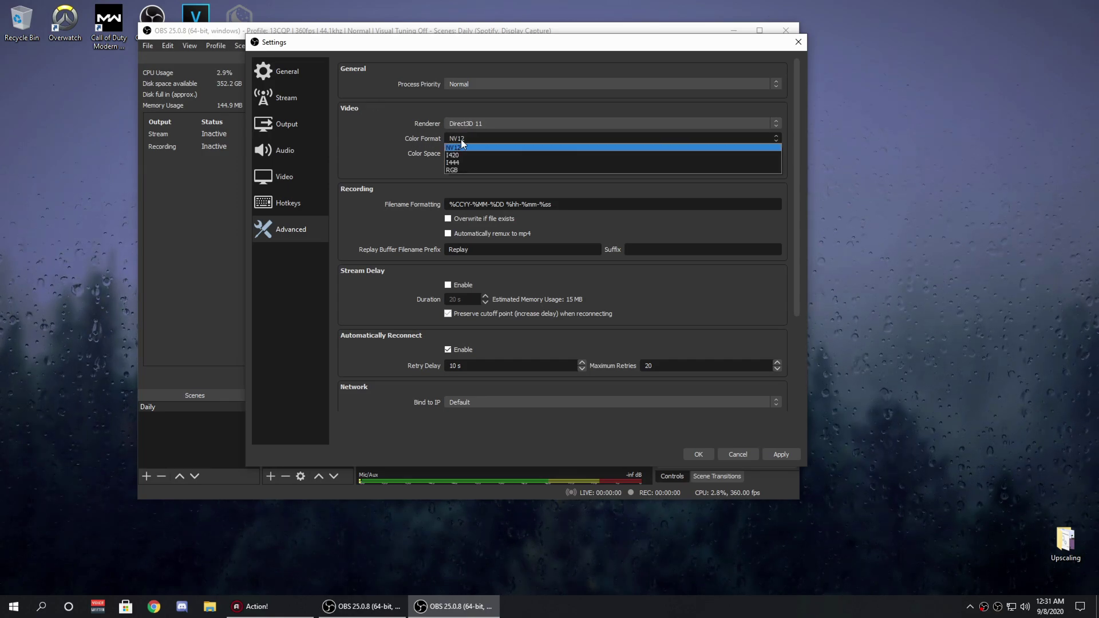
Select NV12 as the color format, with 601 color space and Partial color range
{"action": "left_click", "coordinate": [454, 149]}
{"action": "left_click", "coordinate": [461, 155]}
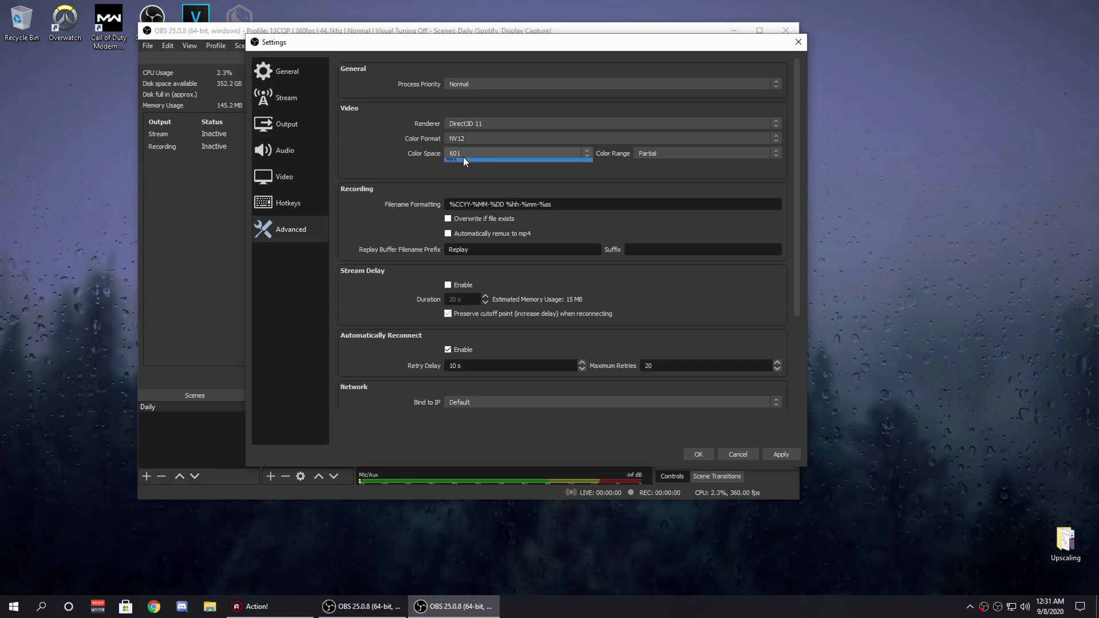
{"action": "left_click", "coordinate": [688, 157]}
{"action": "left_click", "coordinate": [688, 158]}
{"action": "left_click", "coordinate": [690, 162]}
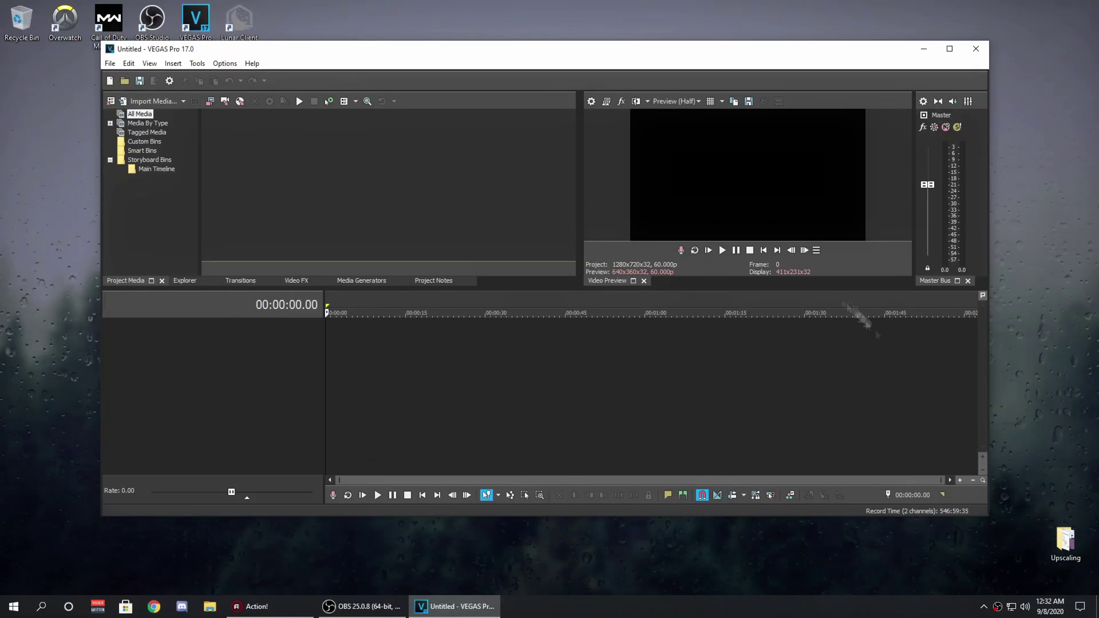
In VEGAS Pro, add sample.mp4 from the desktop's Upscaling folder to the timeline and apply the temps template in the project properties
{"action": "double_click", "coordinate": [1075, 569]}
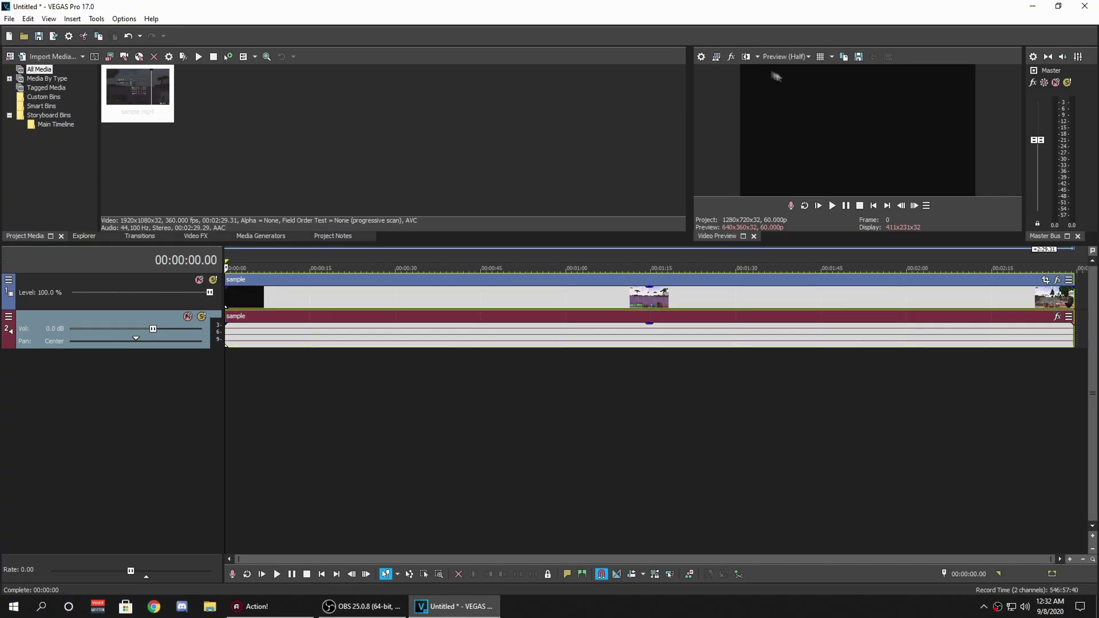
{"action": "left_click", "coordinate": [701, 57]}
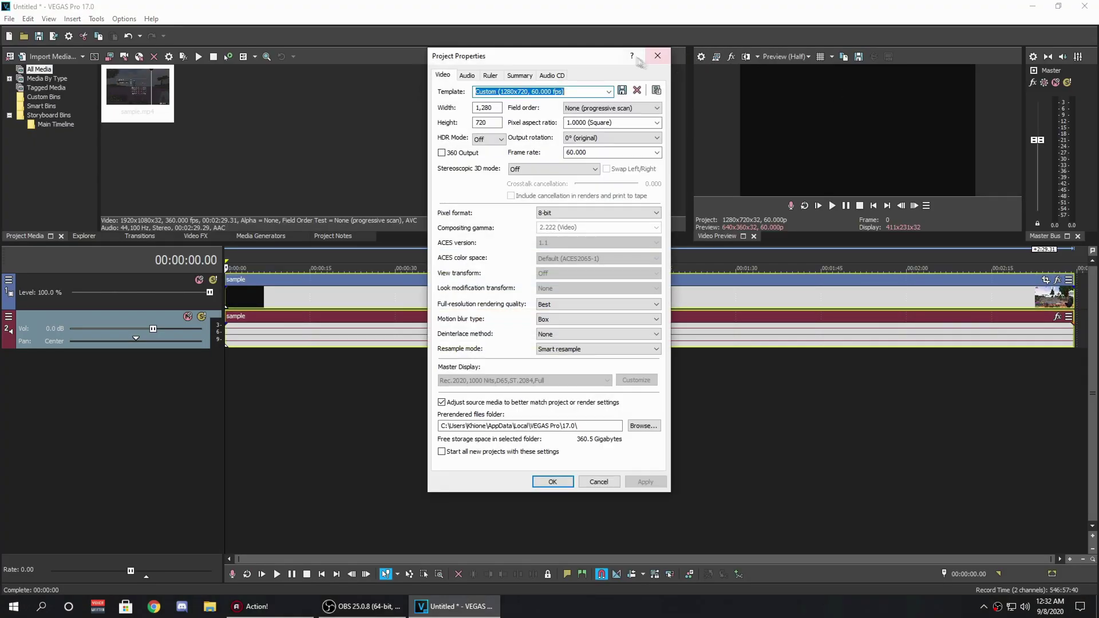
{"action": "left_click", "coordinate": [610, 92]}
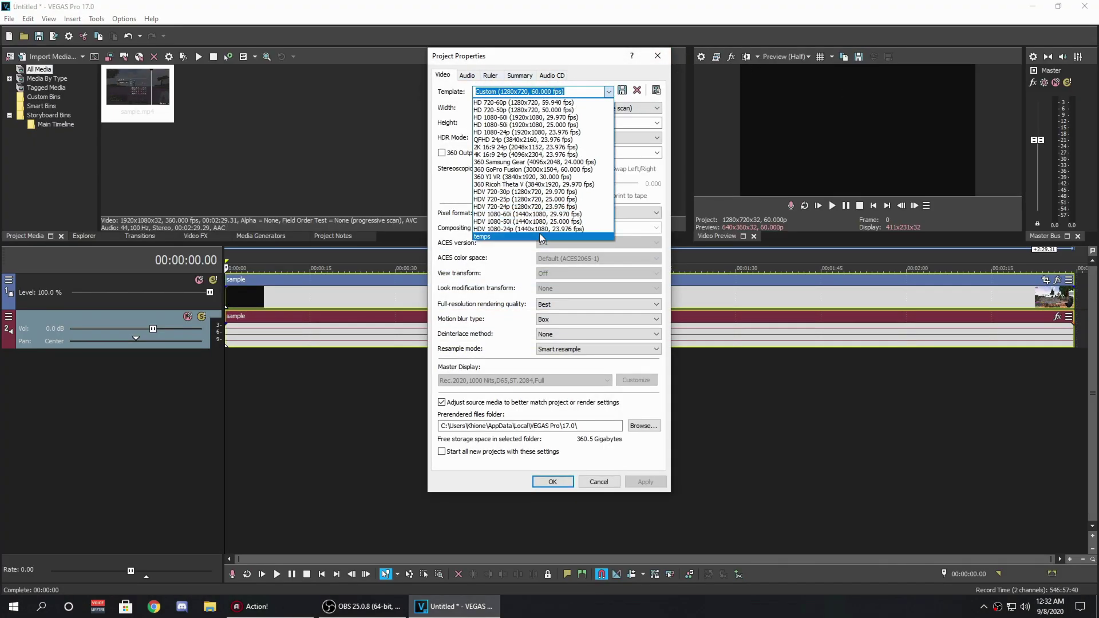
{"action": "left_click", "coordinate": [551, 97]}
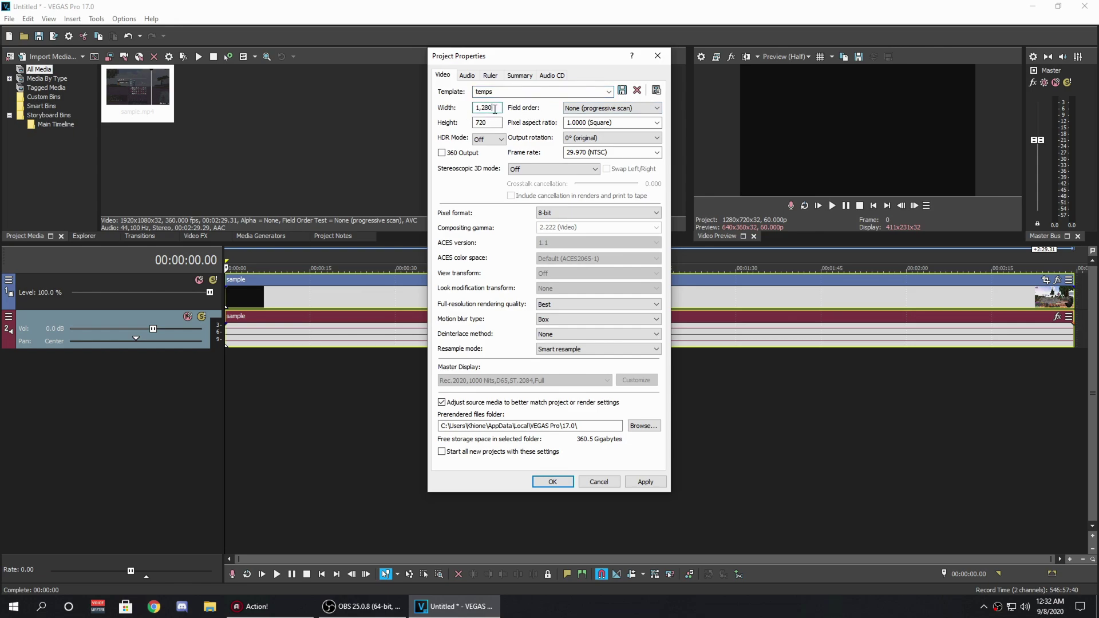
Select 29.970 (NTSC) as the project frame rate and reposition the Project Properties dialog
{"action": "left_click_drag", "start_coordinate": [506, 60], "coordinate": [531, 64]}
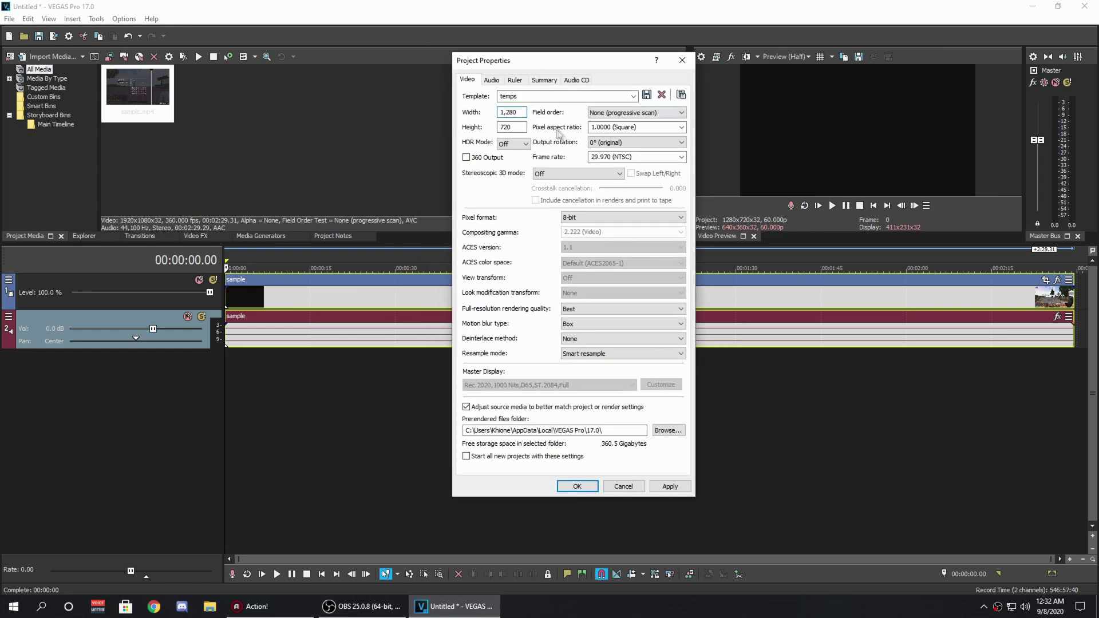
{"action": "left_click_drag", "start_coordinate": [626, 66], "coordinate": [542, 59]}
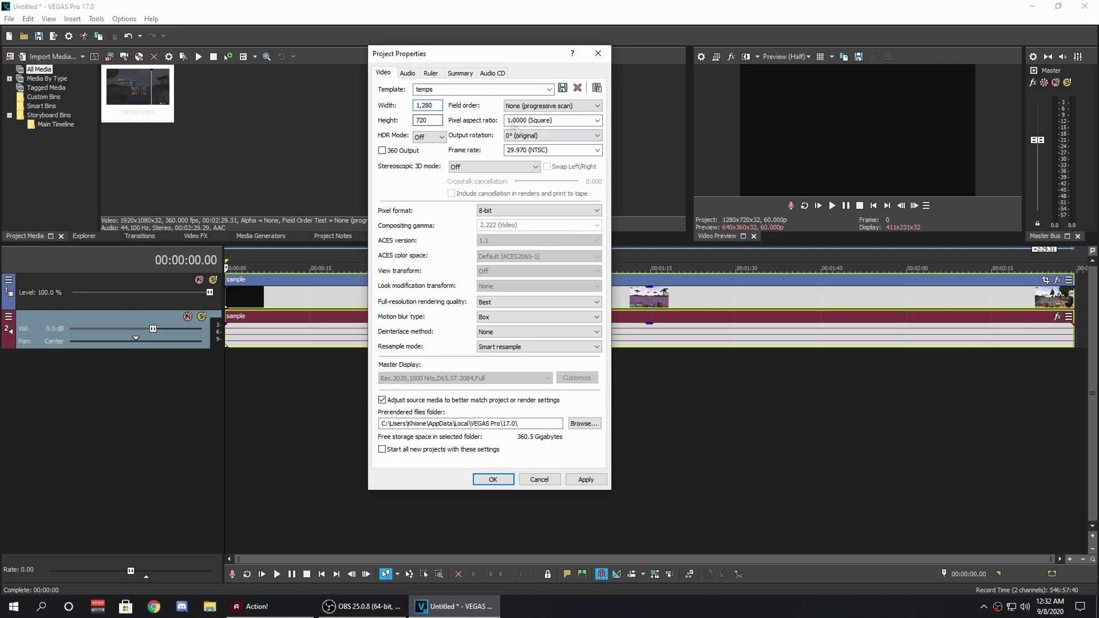
{"action": "left_click", "coordinate": [597, 150]}
{"action": "left_click", "coordinate": [529, 164]}
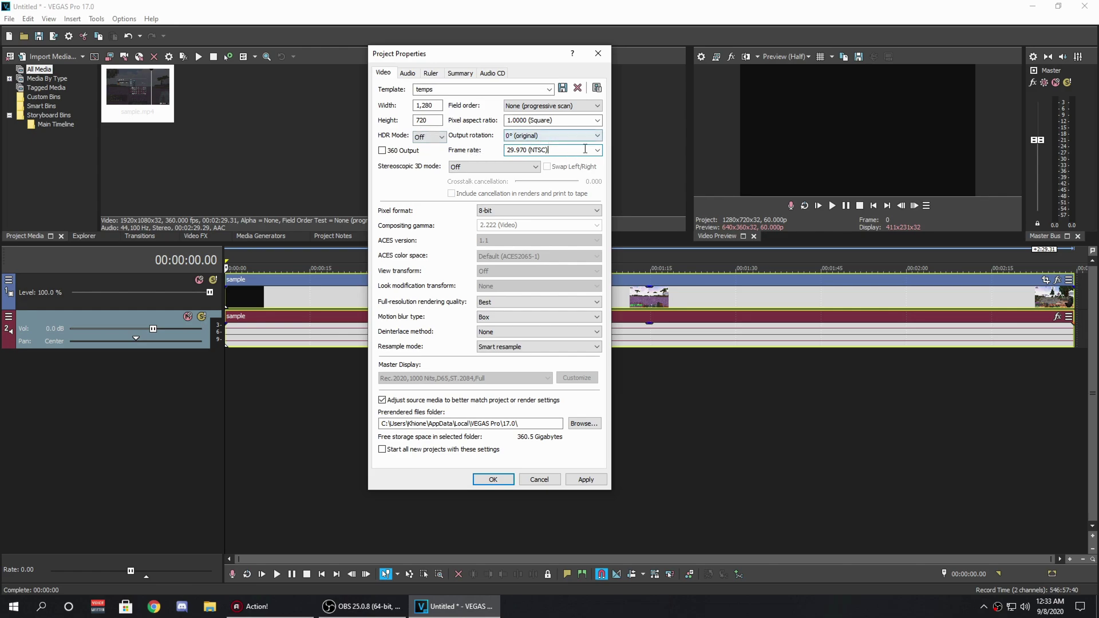
{"action": "left_click", "coordinate": [832, 90]}
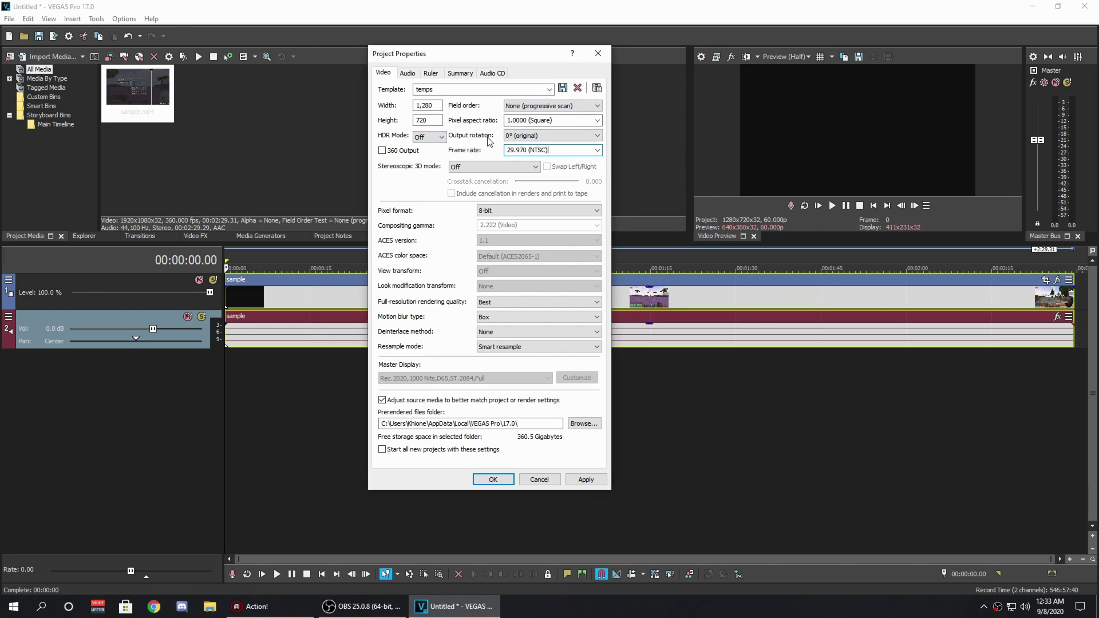
{"action": "left_click_drag", "start_coordinate": [530, 59], "coordinate": [428, 60]}
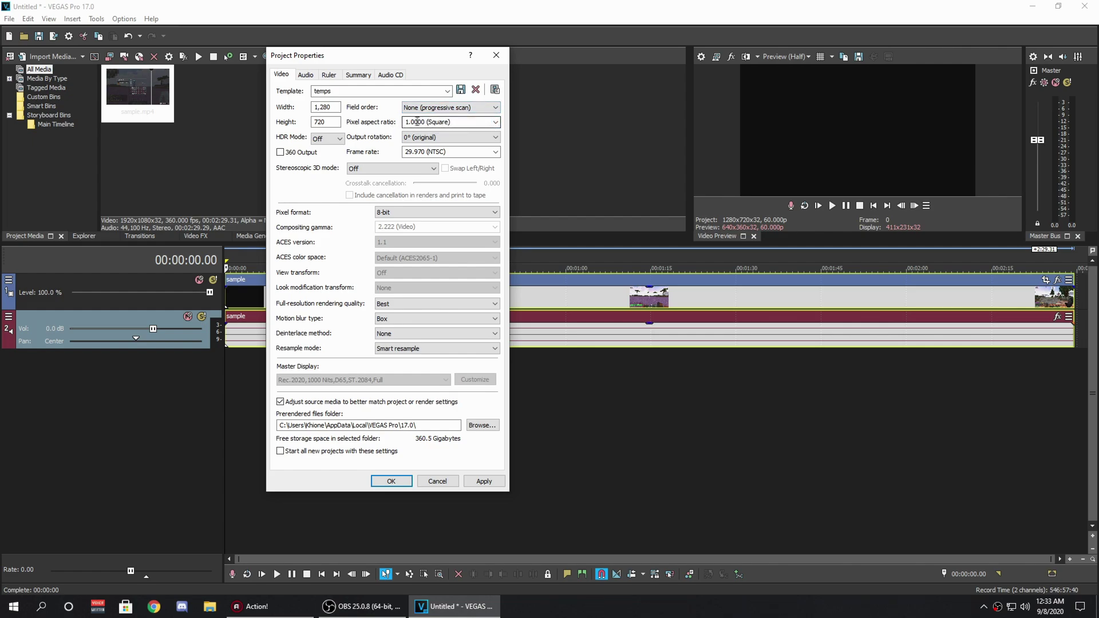
Use Best rendering quality, Box motion blur, no deinterlacing and Smart resample, and apply the project properties
{"action": "left_click", "coordinate": [399, 318]}
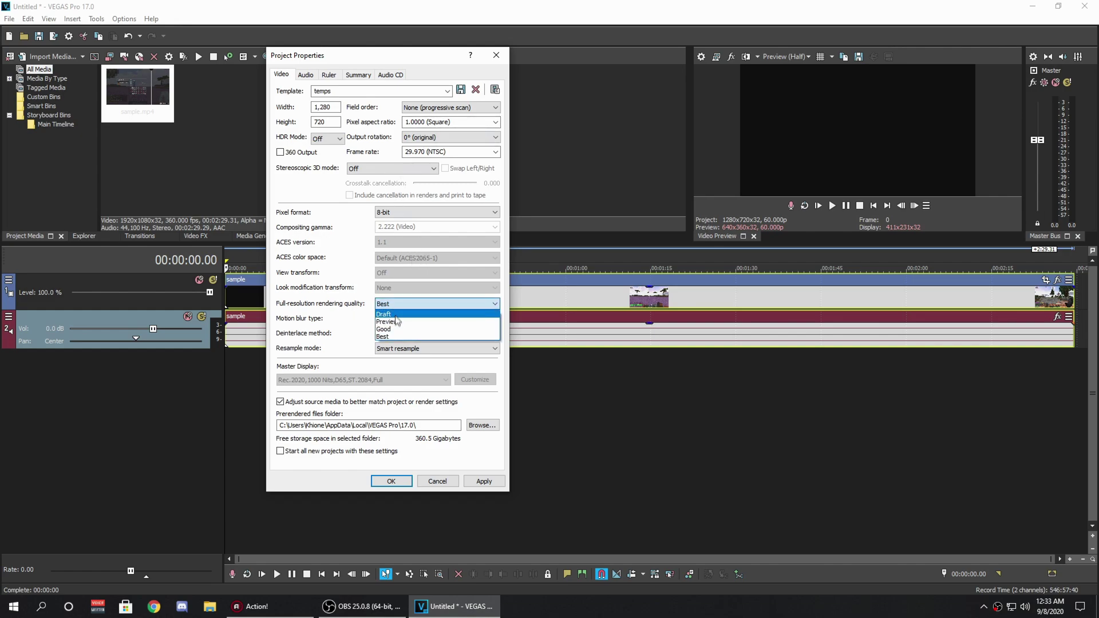
{"action": "left_click", "coordinate": [399, 325]}
{"action": "left_click", "coordinate": [398, 321]}
{"action": "left_click", "coordinate": [397, 322]}
{"action": "left_click", "coordinate": [391, 333]}
{"action": "left_click", "coordinate": [384, 335]}
{"action": "left_click", "coordinate": [394, 348]}
{"action": "left_click", "coordinate": [394, 355]}
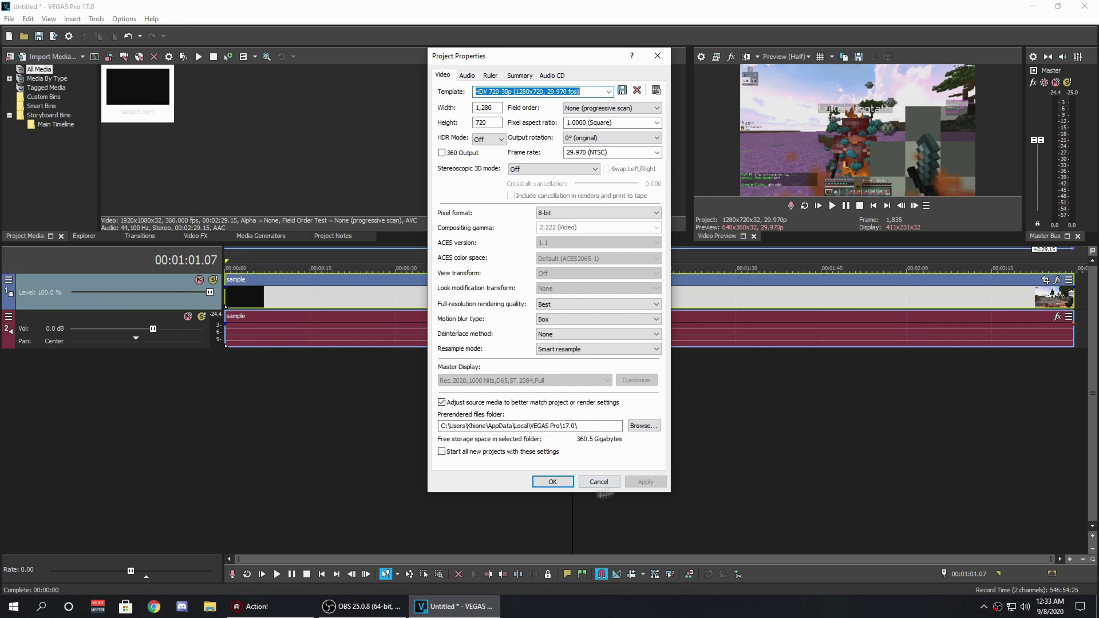
{"action": "left_click", "coordinate": [605, 492]}
Preview the sample clip at several points along the timeline
{"action": "left_click", "coordinate": [463, 296]}
{"action": "left_click", "coordinate": [673, 318]}
{"action": "left_click", "coordinate": [871, 319]}
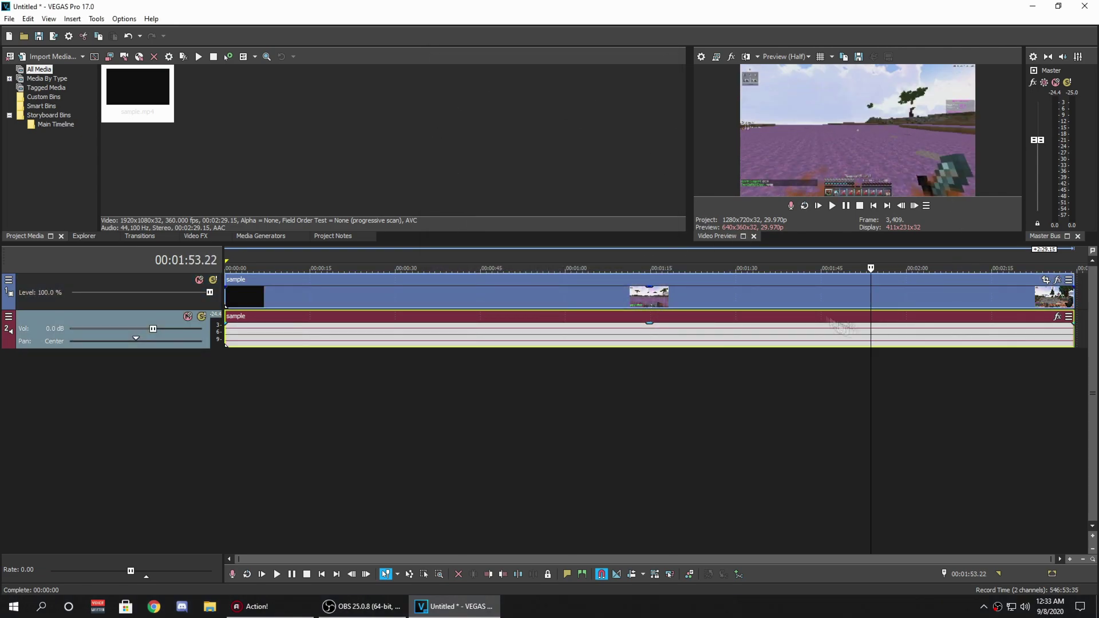
{"action": "left_click", "coordinate": [705, 303]}
{"action": "left_click", "coordinate": [393, 328]}
{"action": "left_click", "coordinate": [532, 300]}
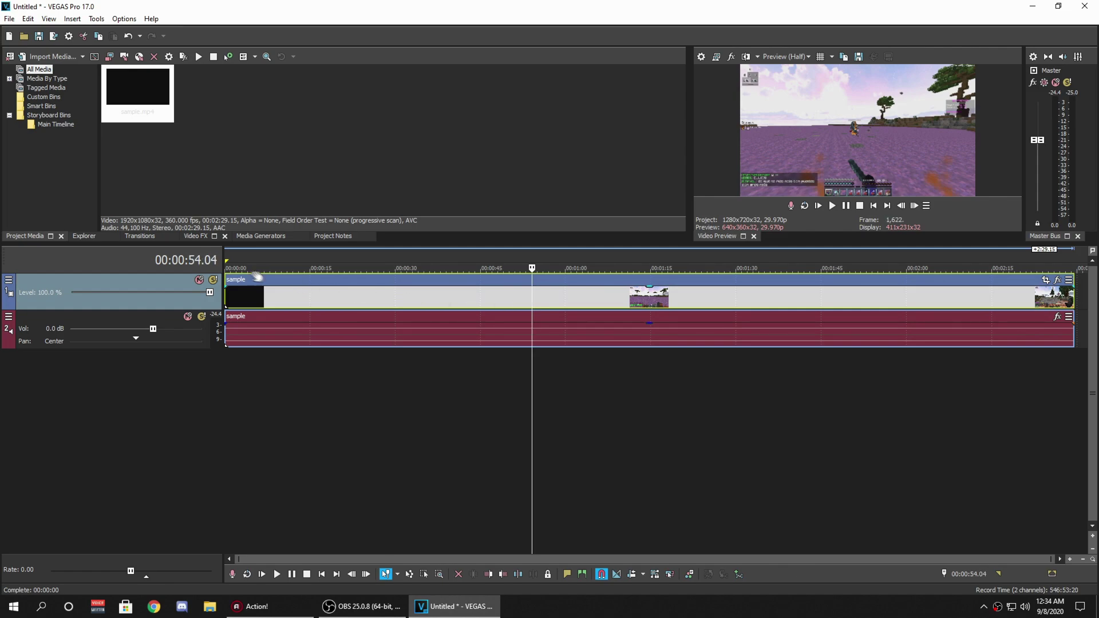
Mark the full length of the sample clip as the time selection and open the Render As dialog
{"action": "left_click_drag", "start_coordinate": [229, 262], "coordinate": [1073, 264]}
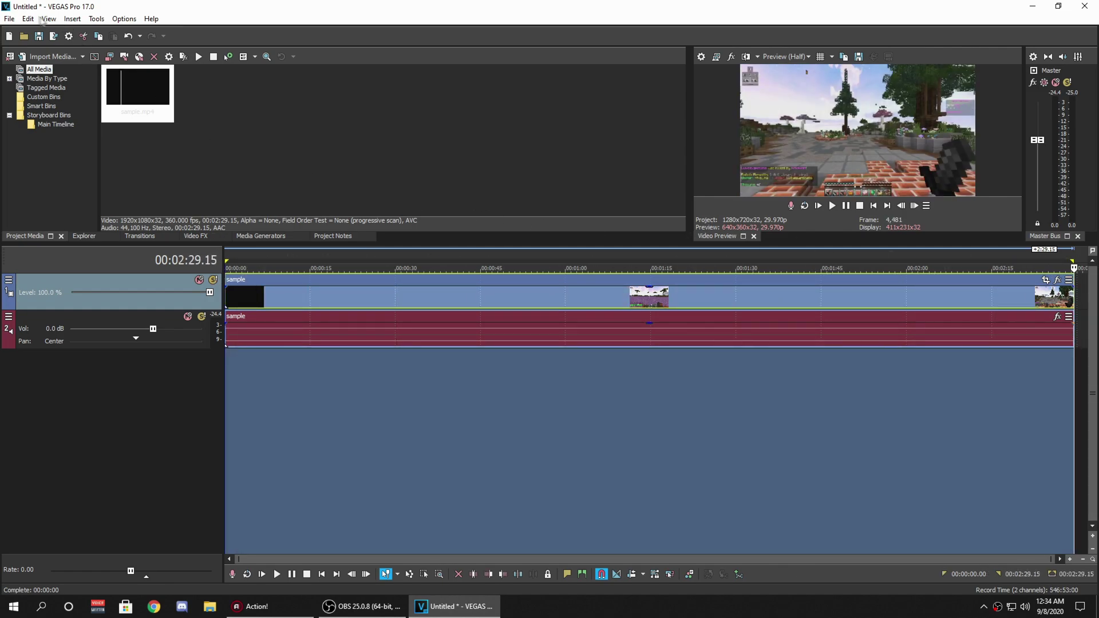
{"action": "left_click", "coordinate": [9, 18]}
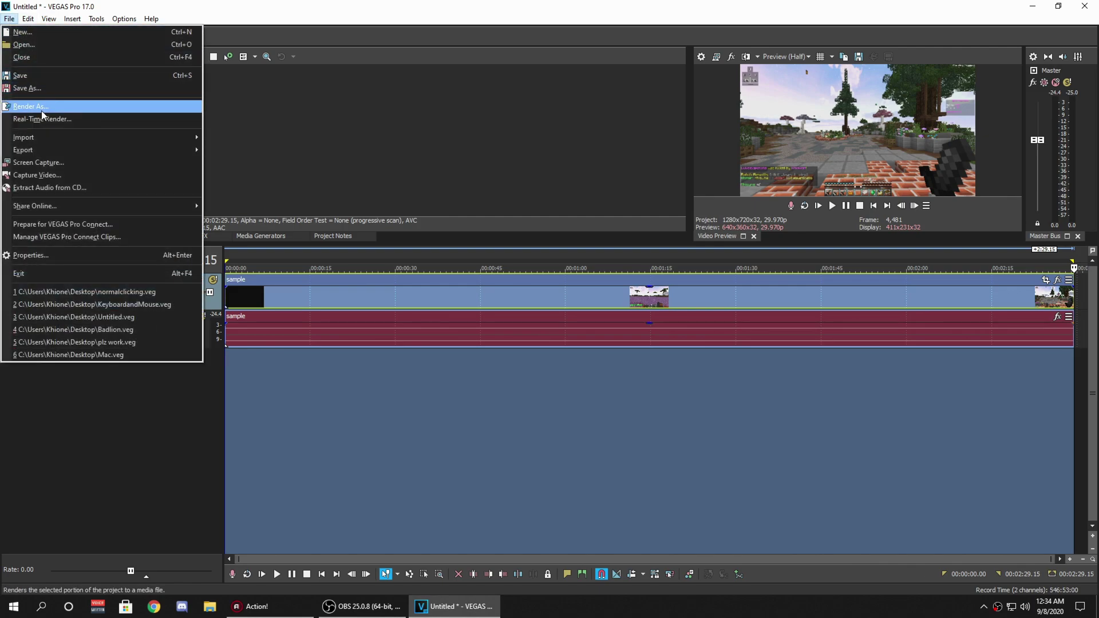
{"action": "left_click", "coordinate": [34, 107]}
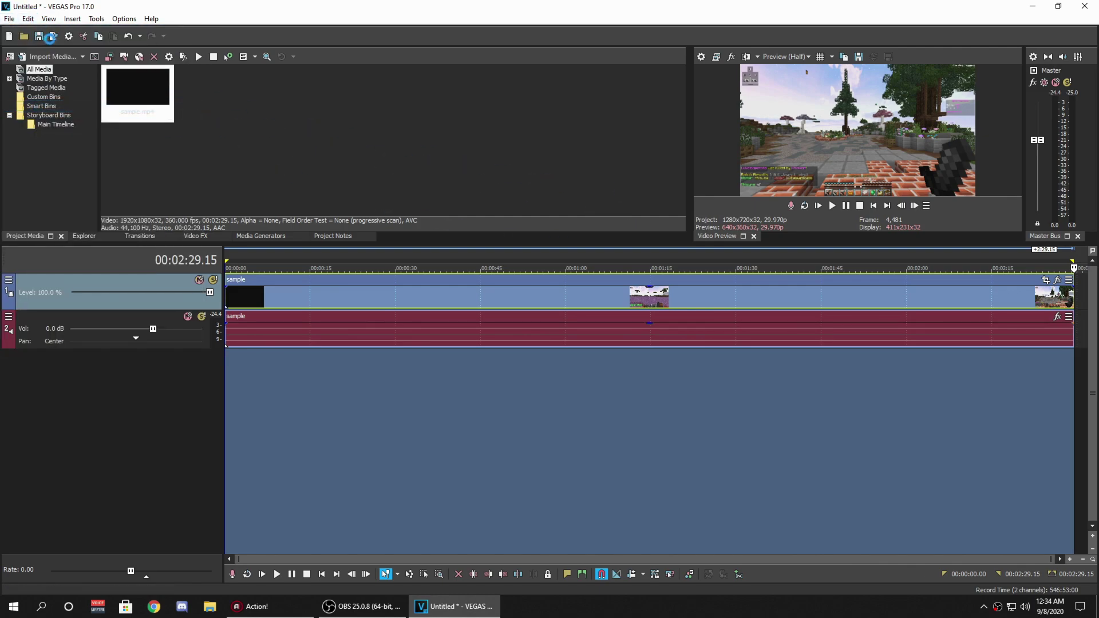
{"action": "scroll", "coordinate": [411, 242], "scroll_direction": "down", "scroll_amount": 3}
{"action": "scroll", "coordinate": [394, 233], "scroll_direction": "up", "scroll_amount": 3}
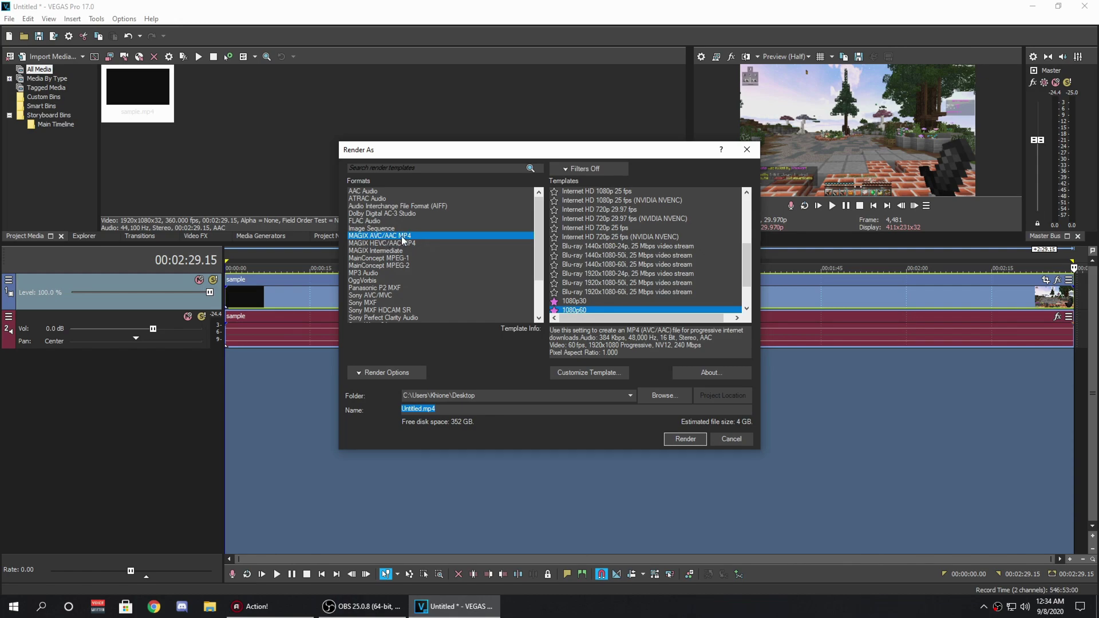
Choose the MAGIX AVC/AAC MP4 format with the 1080p60 render template
{"action": "left_click", "coordinate": [446, 236]}
{"action": "scroll", "coordinate": [629, 253], "scroll_direction": "down", "scroll_amount": 7}
{"action": "scroll", "coordinate": [628, 253], "scroll_direction": "up", "scroll_amount": 3}
{"action": "scroll", "coordinate": [649, 229], "scroll_direction": "up", "scroll_amount": 3}
{"action": "scroll", "coordinate": [612, 228], "scroll_direction": "down", "scroll_amount": 10}
{"action": "scroll", "coordinate": [610, 248], "scroll_direction": "up", "scroll_amount": 3}
{"action": "left_click", "coordinate": [581, 228]}
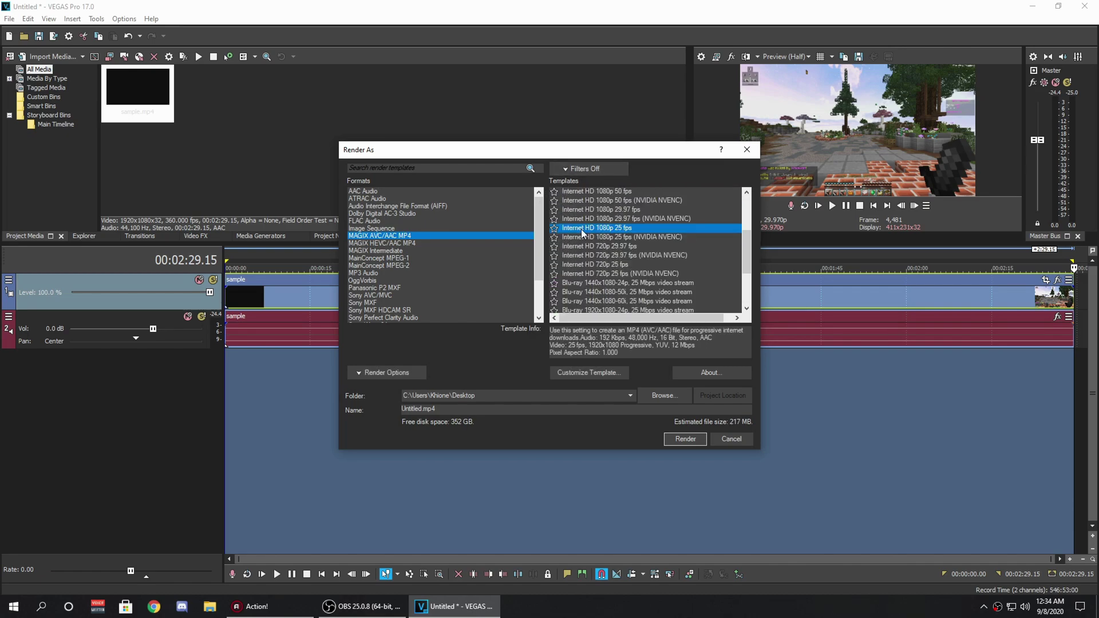
{"action": "scroll", "coordinate": [585, 283], "scroll_direction": "down", "scroll_amount": 3}
{"action": "left_click", "coordinate": [572, 265]}
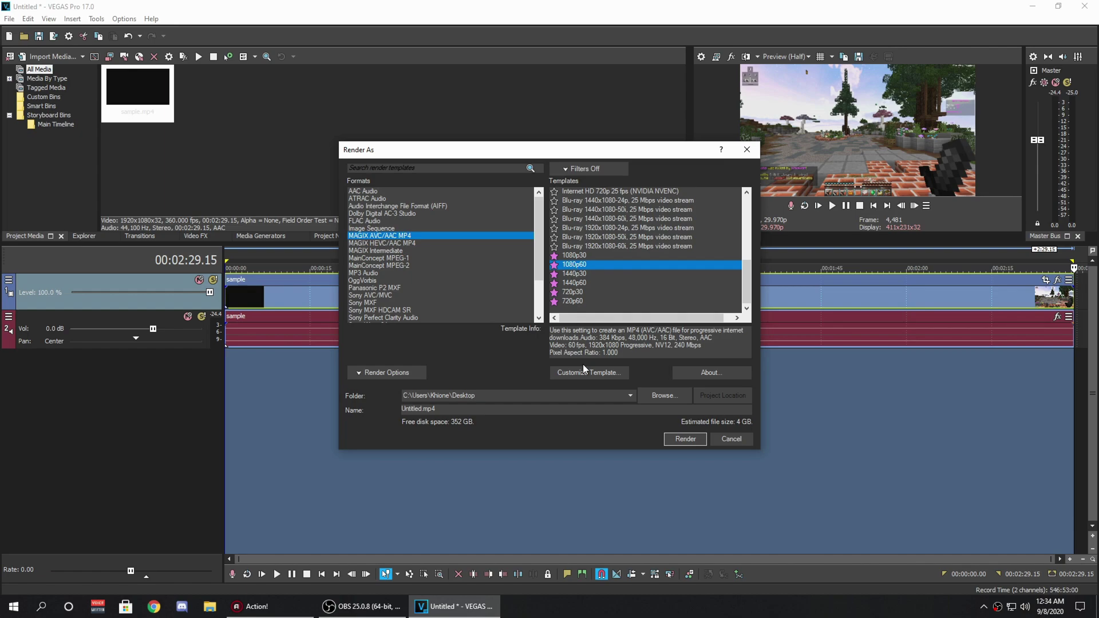
Customize the 1080p60 template with the High profile, a 60.000000 frame rate and None (progressive scan) field order
{"action": "left_click", "coordinate": [586, 373]}
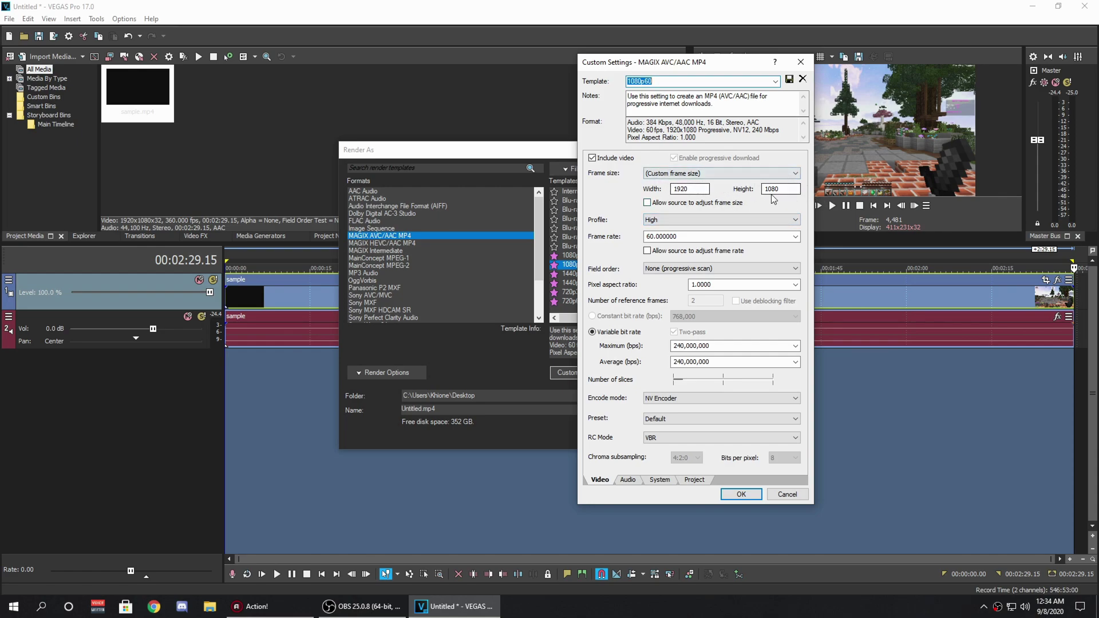
{"action": "left_click", "coordinate": [664, 220]}
{"action": "left_click", "coordinate": [656, 222]}
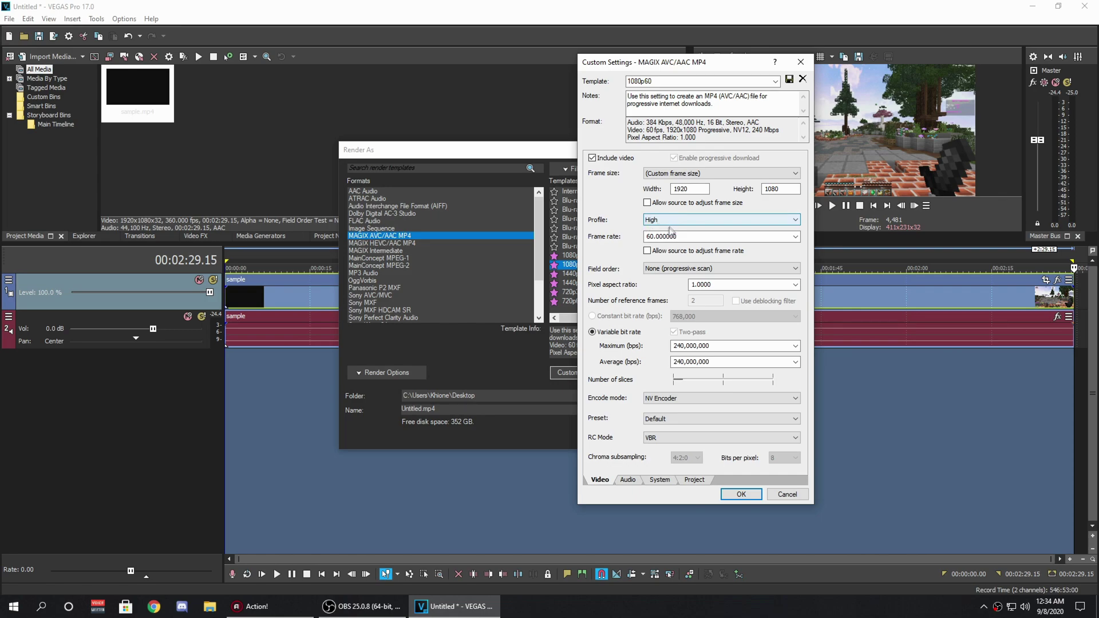
{"action": "left_click", "coordinate": [795, 237]}
{"action": "left_click", "coordinate": [682, 267]}
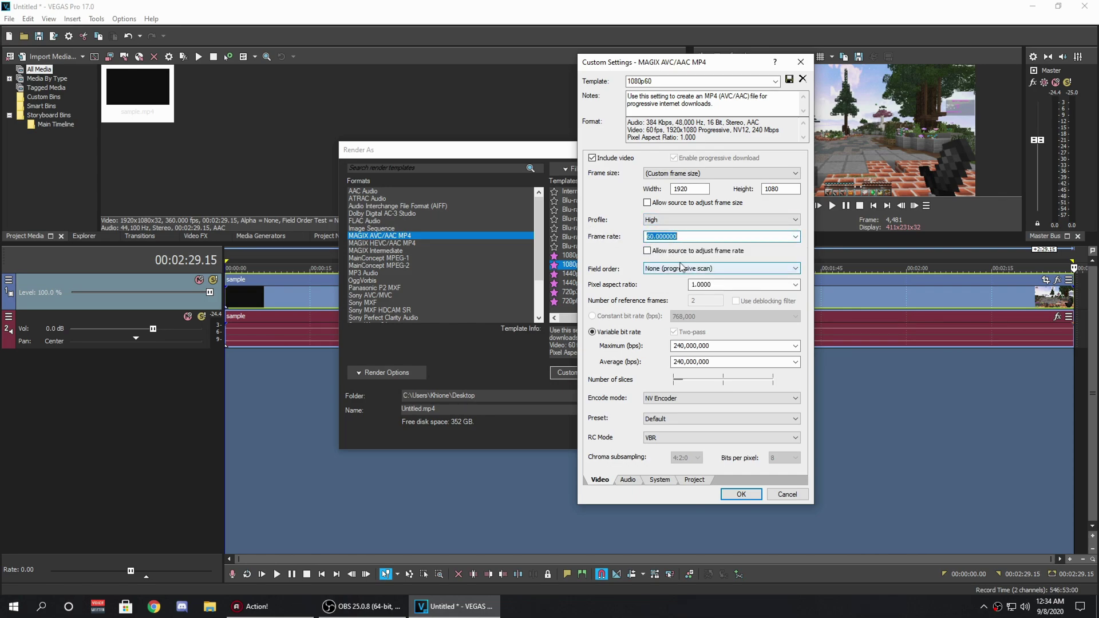
{"action": "left_click", "coordinate": [675, 270]}
{"action": "left_click", "coordinate": [678, 272]}
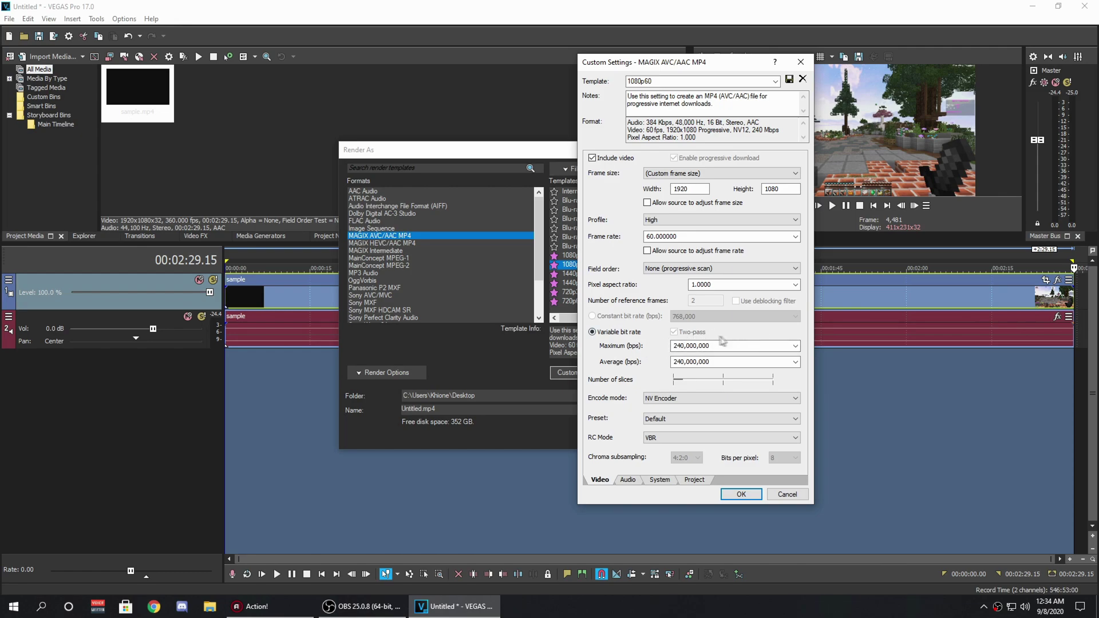
Use a variable bit rate of 240,000,000 bps maximum and average for the render template, with NV Encoder encode mode and VBR
{"action": "double_click", "coordinate": [714, 343]}
{"action": "left_click", "coordinate": [625, 334]}
{"action": "left_click", "coordinate": [665, 399]}
{"action": "left_click", "coordinate": [640, 397]}
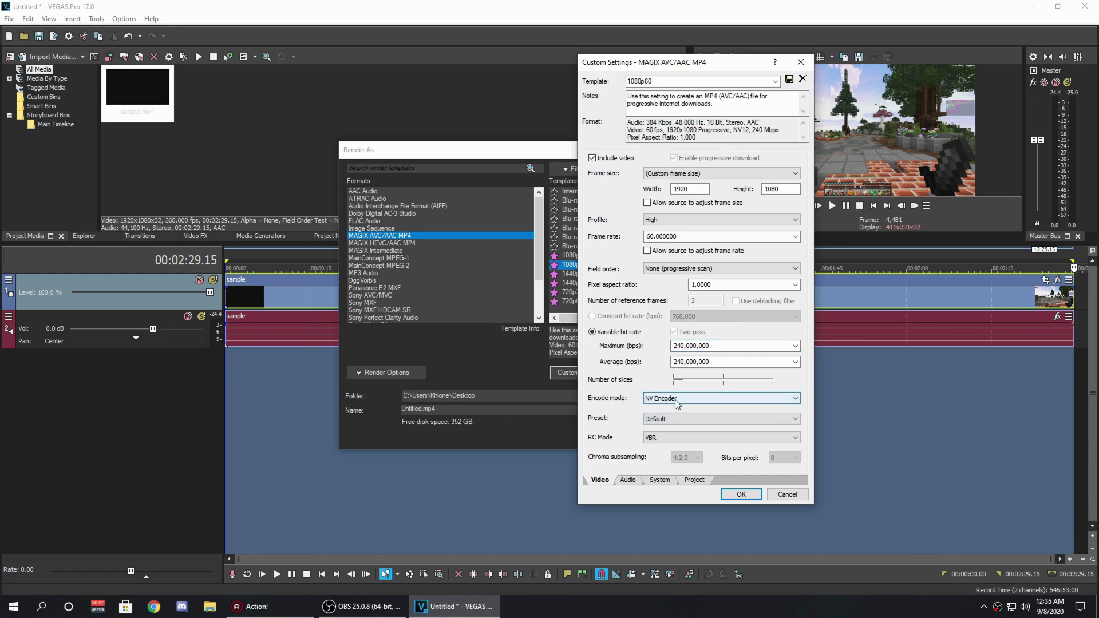
{"action": "left_click", "coordinate": [692, 402]}
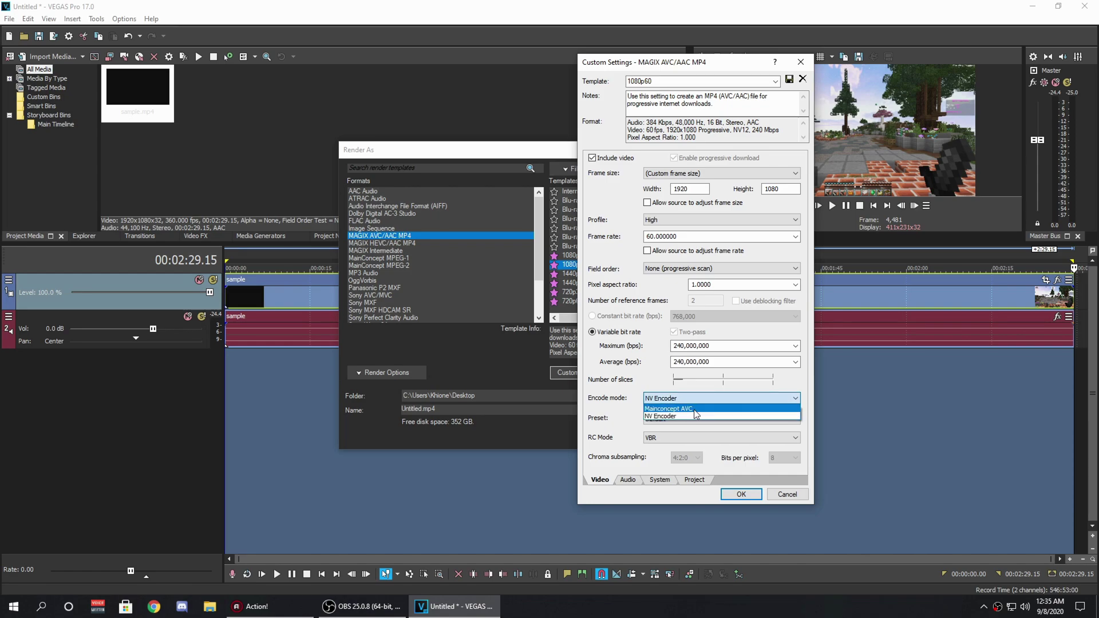
{"action": "left_click", "coordinate": [658, 386]}
{"action": "left_click", "coordinate": [679, 400]}
{"action": "left_click", "coordinate": [622, 379]}
{"action": "left_click", "coordinate": [661, 402]}
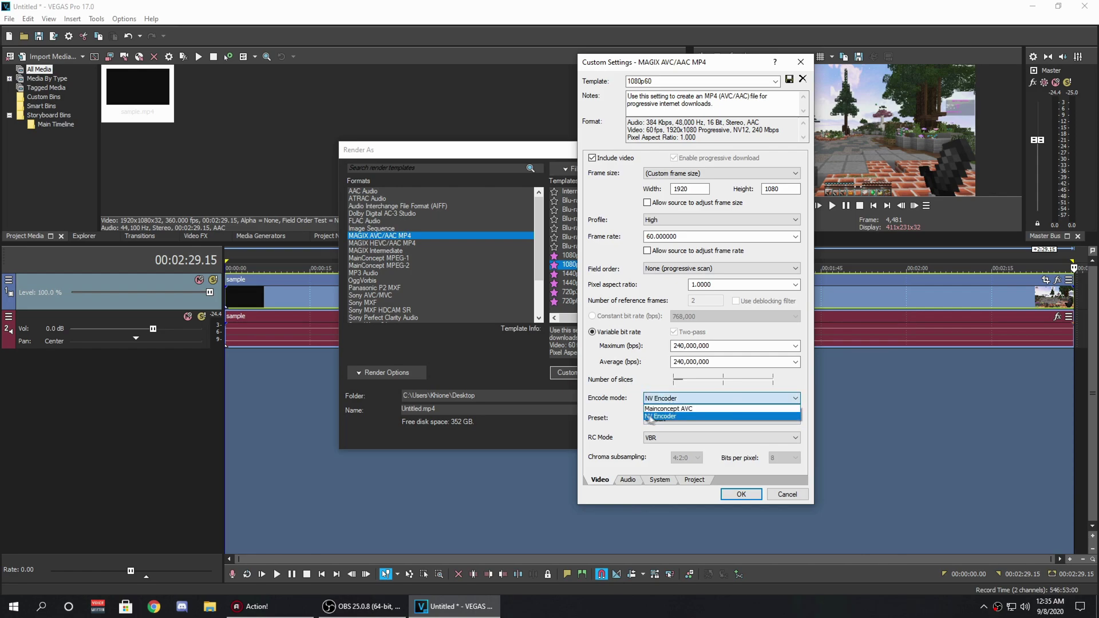
{"action": "left_click", "coordinate": [653, 419]}
{"action": "left_click", "coordinate": [646, 438]}
{"action": "left_click", "coordinate": [653, 448]}
Review the audio, system and project settings of the 1080p60 render template
{"action": "left_click", "coordinate": [627, 480]}
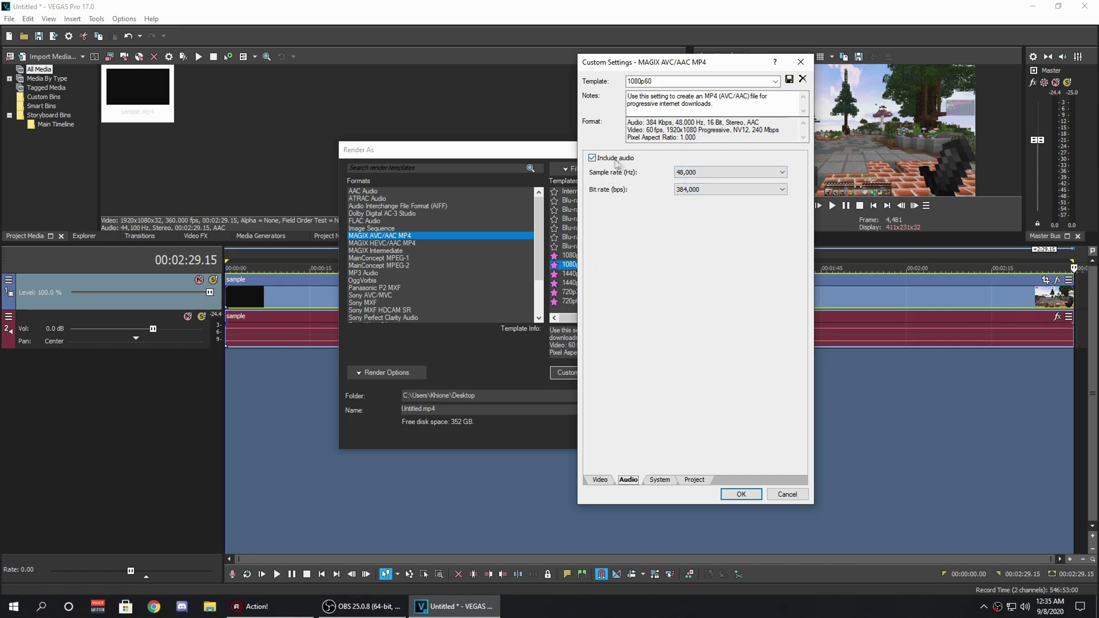
{"action": "left_click", "coordinate": [659, 479]}
{"action": "left_click", "coordinate": [694, 480]}
{"action": "left_click", "coordinate": [739, 164]}
{"action": "left_click", "coordinate": [744, 169]}
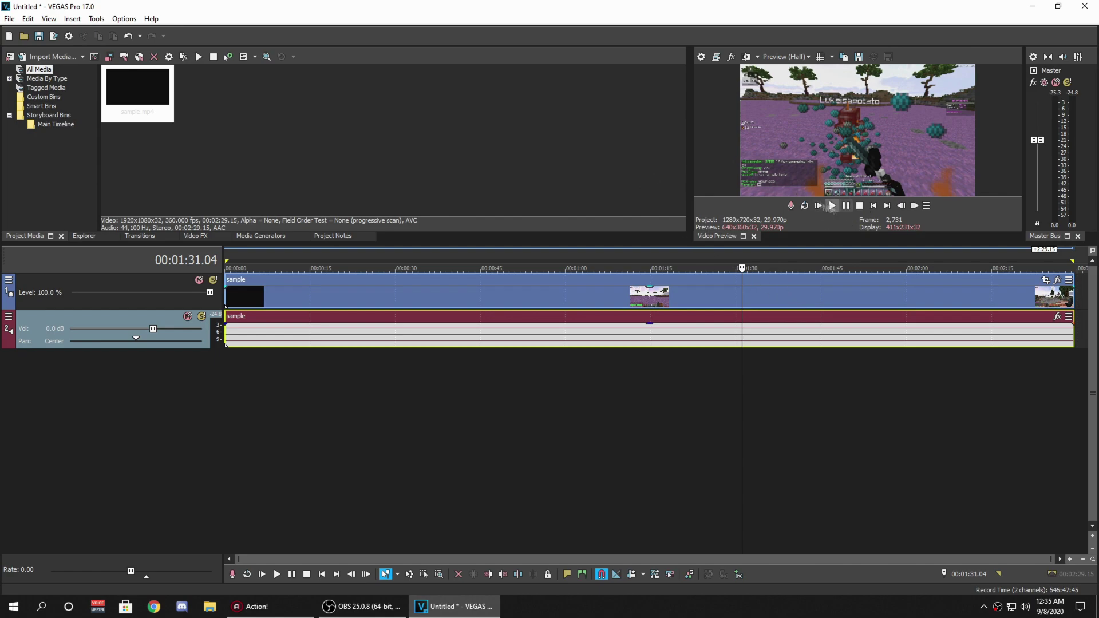
Minimize VEGAS Pro, refresh the desktop, and open the Upscaling folder, repositioning its window
{"action": "left_click", "coordinate": [1032, 7]}
{"action": "right_click", "coordinate": [567, 233]}
{"action": "left_click", "coordinate": [639, 264]}
{"action": "double_click", "coordinate": [1065, 542]}
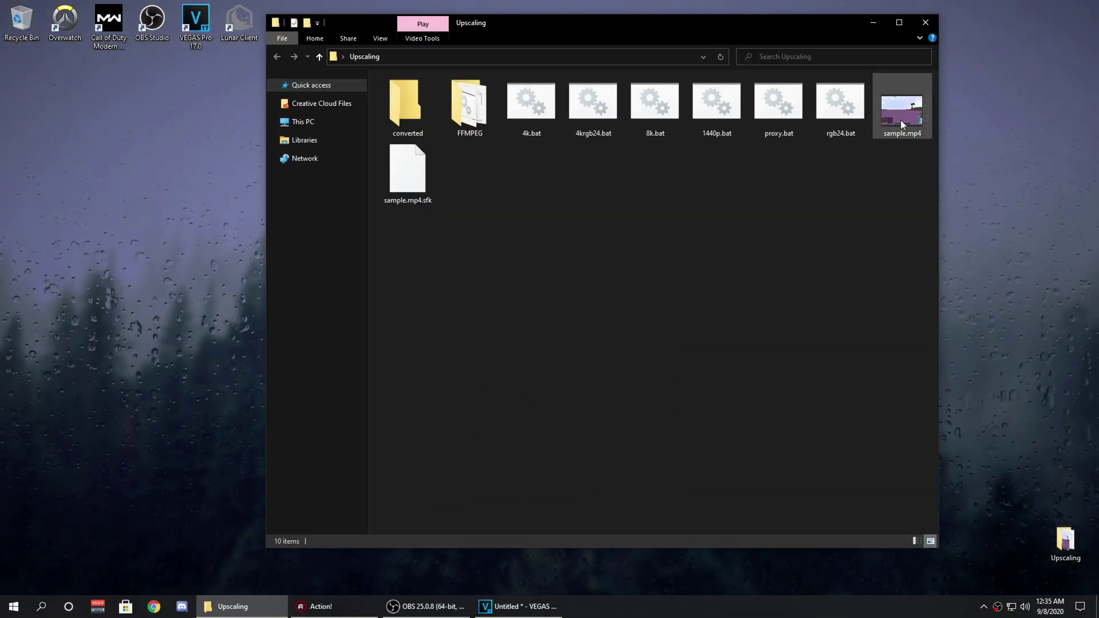
{"action": "mouse_move", "coordinate": [901, 121]}
{"action": "left_mouse_down"}
{"action": "mouse_move", "coordinate": [946, 145]}
{"action": "mouse_move", "coordinate": [908, 128]}
{"action": "left_mouse_up"}
{"action": "right_click", "coordinate": [867, 152]}
{"action": "mouse_move", "coordinate": [915, 180]}
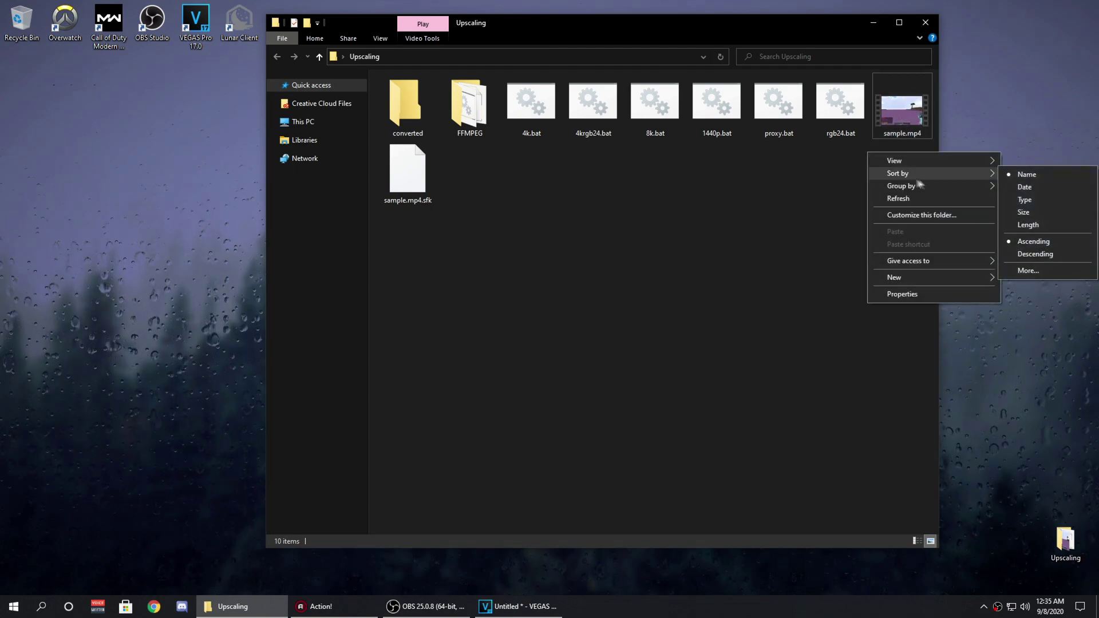
{"action": "right_click", "coordinate": [975, 110]}
{"action": "left_click", "coordinate": [1036, 142]}
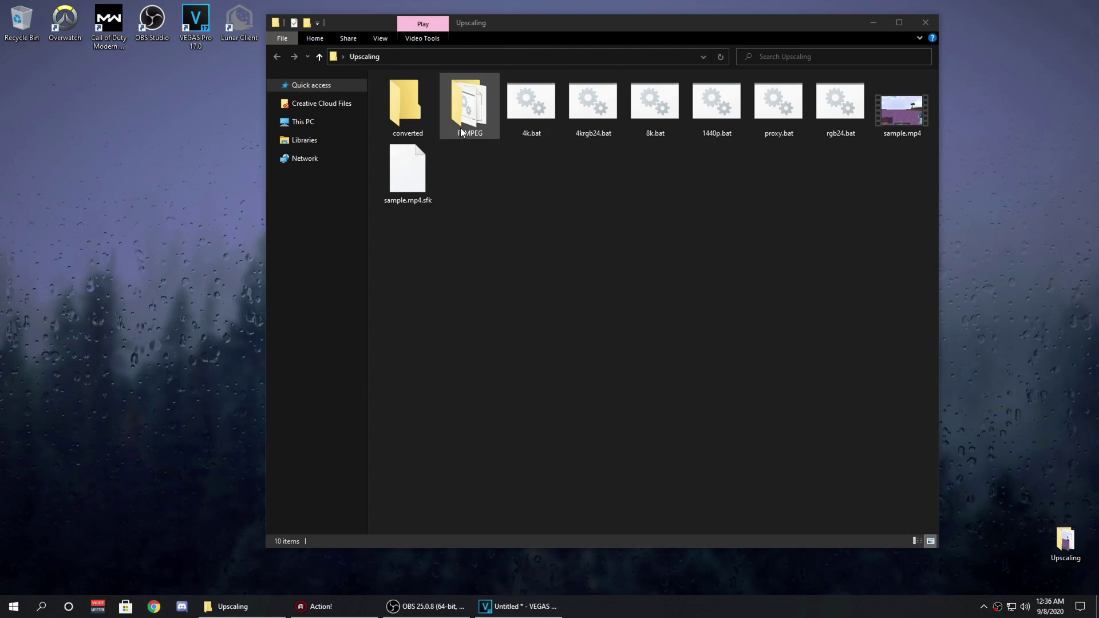
Move sample.mp4 out of the Upscaling folder onto the desktop and reposition it there
{"action": "left_click_drag", "start_coordinate": [904, 140], "coordinate": [1035, 138]}
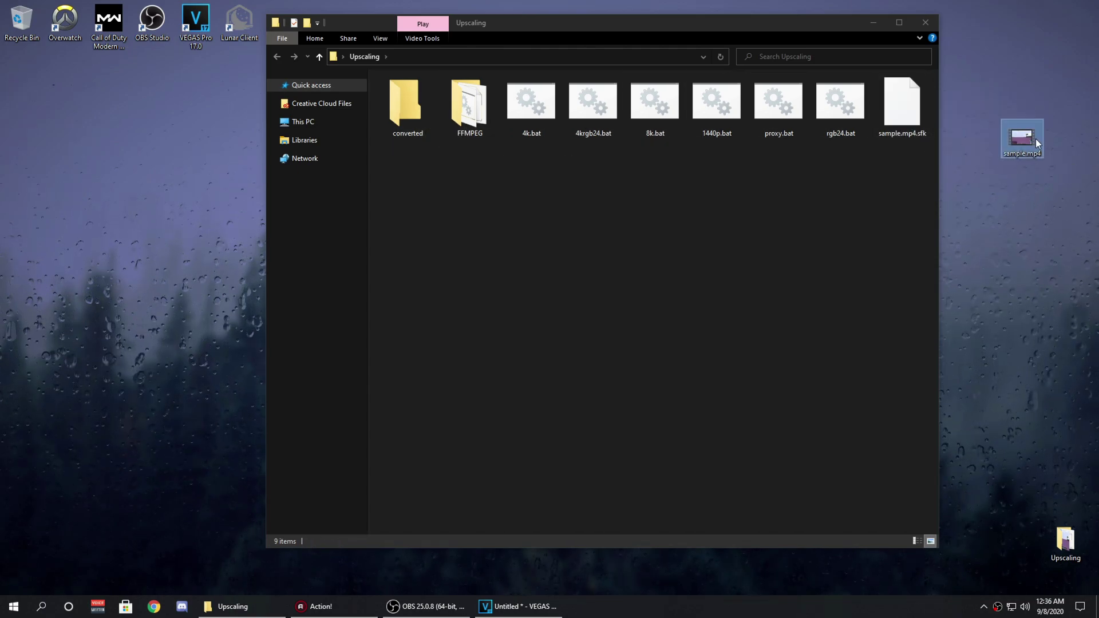
{"action": "right_click", "coordinate": [971, 229]}
{"action": "mouse_move", "coordinate": [1046, 252]}
{"action": "left_click", "coordinate": [1002, 136]}
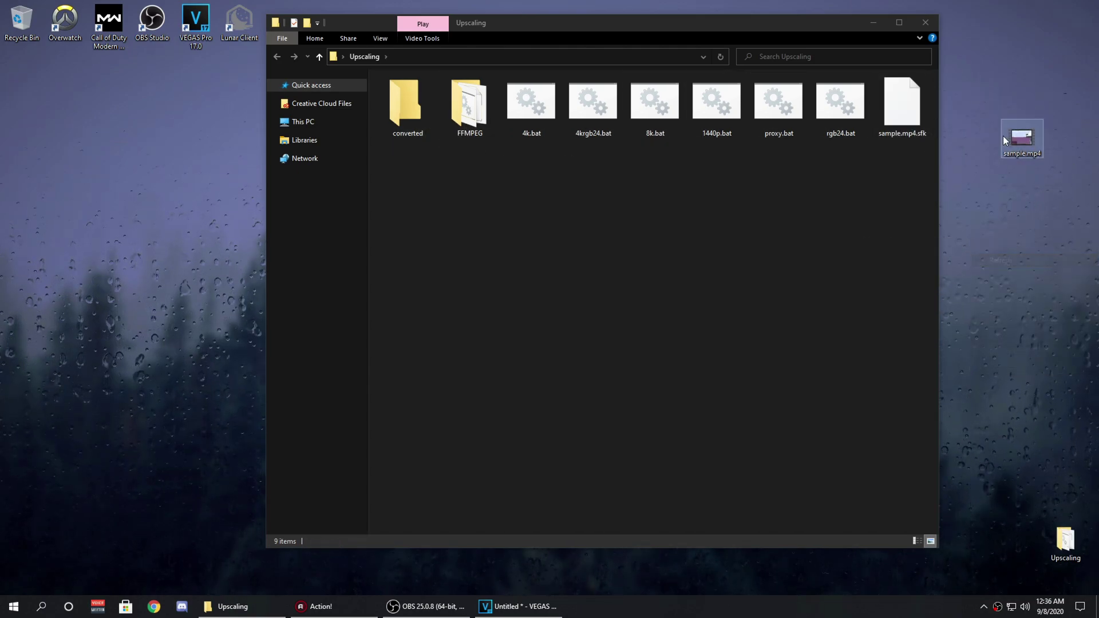
{"action": "left_click_drag", "start_coordinate": [1021, 140], "coordinate": [1065, 487]}
{"action": "right_click", "coordinate": [970, 225]}
{"action": "left_click", "coordinate": [1038, 257]}
{"action": "right_click", "coordinate": [971, 390]}
{"action": "left_click", "coordinate": [1027, 423]}
{"action": "right_click", "coordinate": [971, 316]}
{"action": "left_click", "coordinate": [1036, 353]}
{"action": "left_click_drag", "start_coordinate": [1065, 483], "coordinate": [1022, 198]}
{"action": "left_click", "coordinate": [994, 187]}
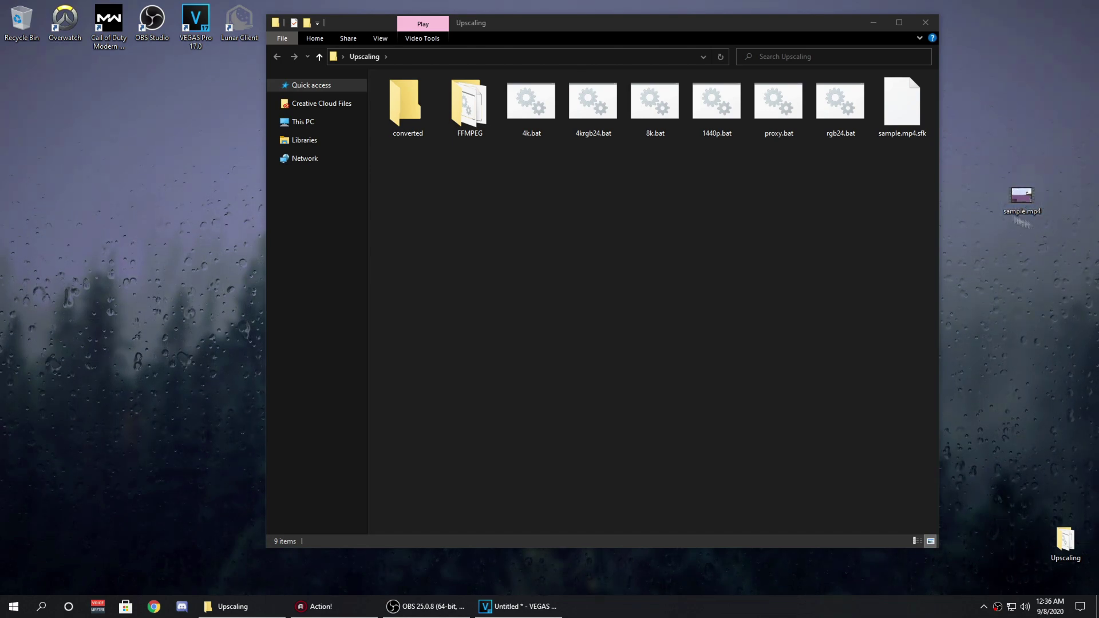
Move sample.mp4 from the desktop into the Upscaling folder, run 4k.bat, and close its console window
{"action": "left_click_drag", "start_coordinate": [1021, 197], "coordinate": [408, 172]}
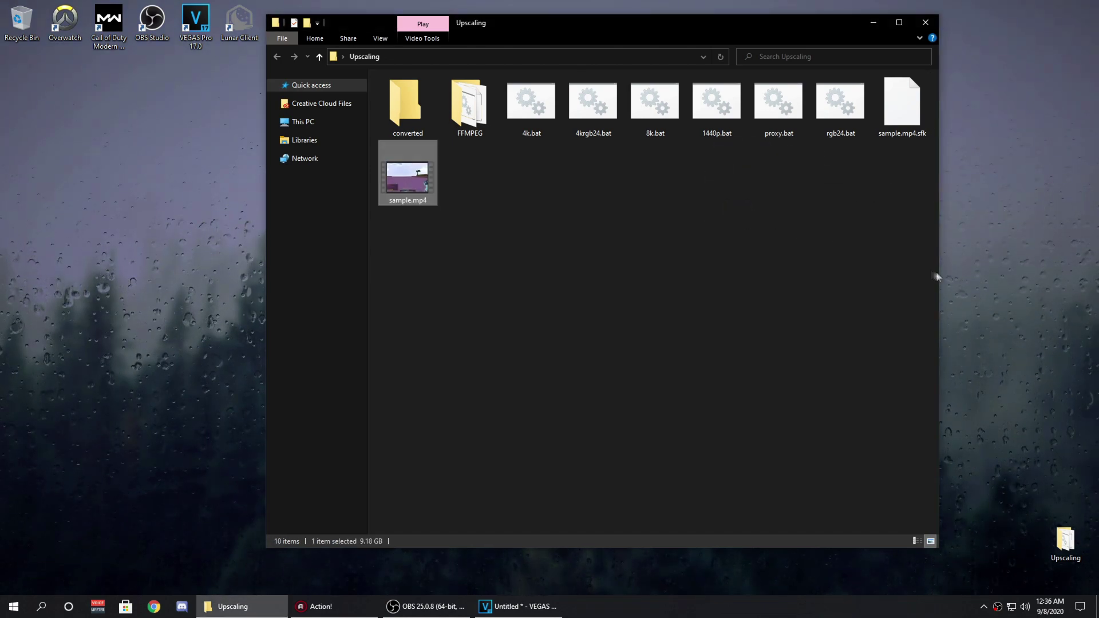
{"action": "left_click", "coordinate": [532, 111]}
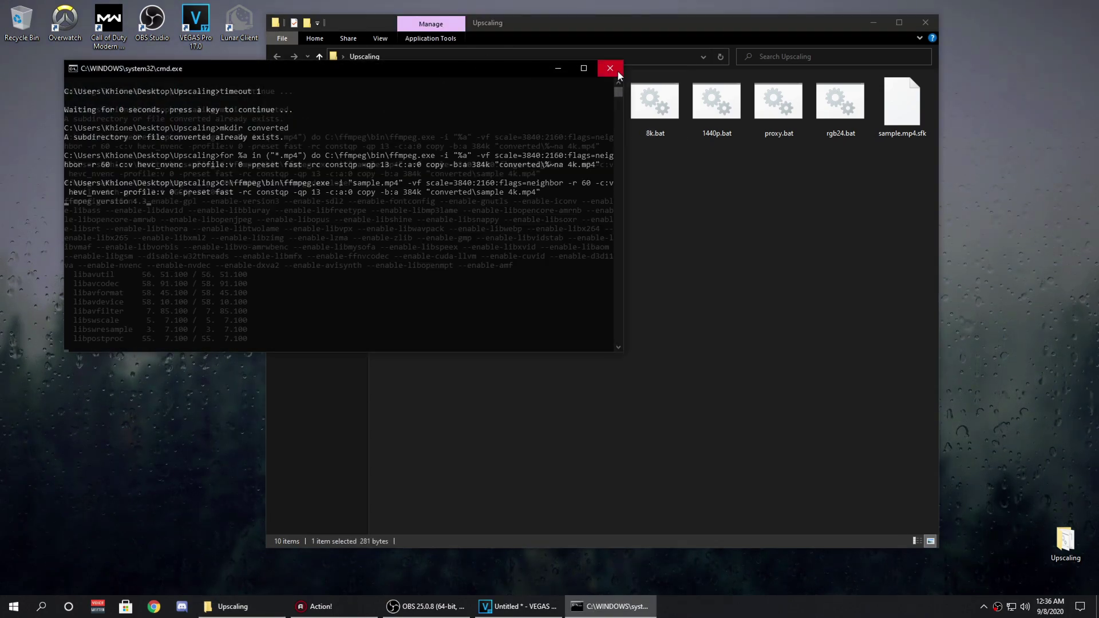
{"action": "left_click", "coordinate": [611, 69]}
Look into the converted output folder inside the Upscaling folder
{"action": "double_click", "coordinate": [422, 95]}
{"action": "key", "text": "alt+Left"}
{"action": "double_click", "coordinate": [408, 119]}
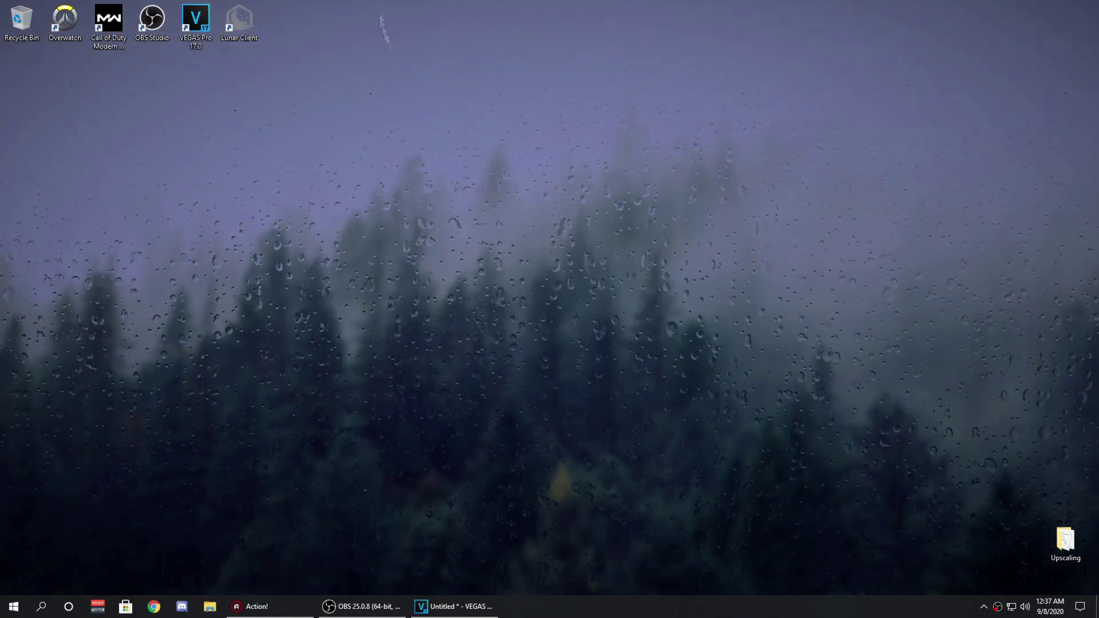